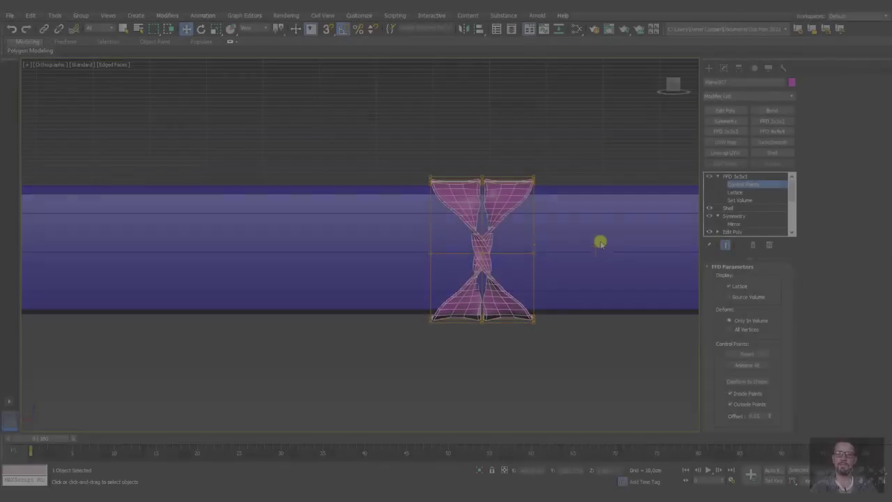
- Leave the FFD control-point level and add an Edit Poly modifier on top of Plane007's stack
mouse_move(372, 262)
alt+middle_down()
mouse_move(504, 265)
mouse_move(552, 282)
alt+middle_up()
key(r)
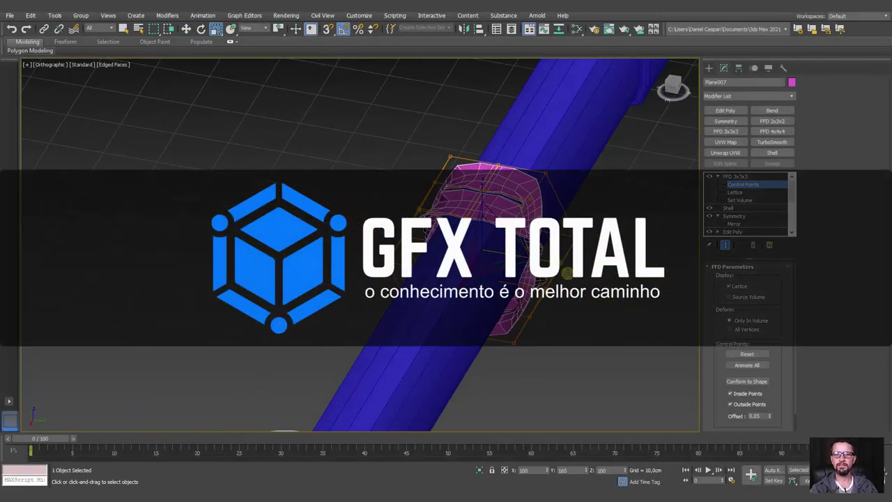
click(735, 177)
click(725, 110)
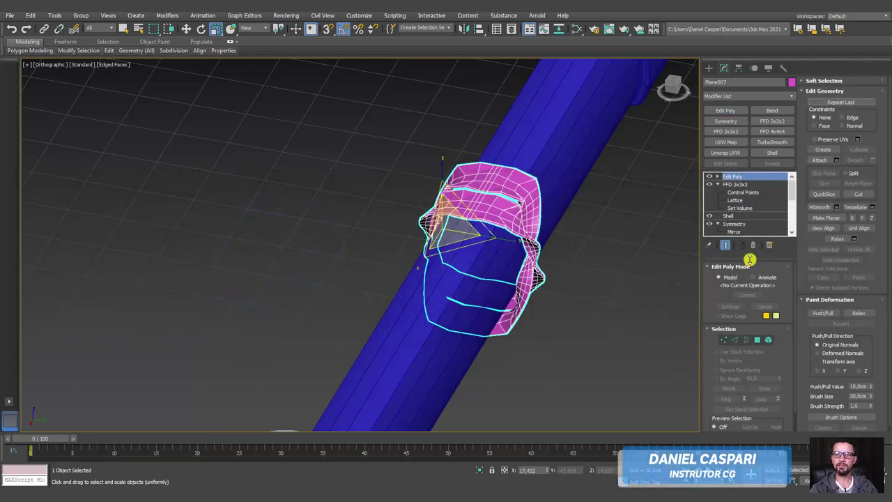
- Enlarge the modifier stack list and collapse the sub-levels of both FFD 3x3x3 entries
drag(749, 259, 757, 373)
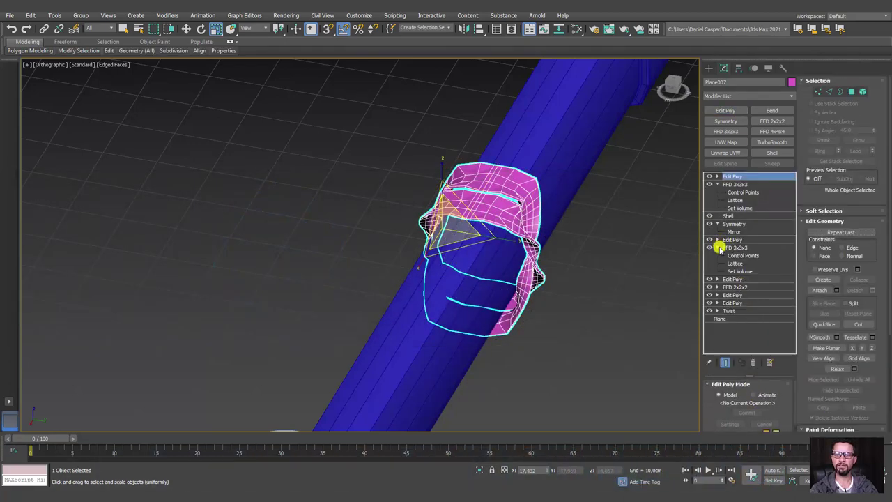
click(718, 247)
click(718, 184)
mouse_move(582, 243)
alt+middle_down()
mouse_move(543, 239)
mouse_move(508, 157)
alt+middle_up()
- Convert Plane007 to an Editable Poly from its right-click menu
right_click(507, 153)
mouse_move(526, 254)
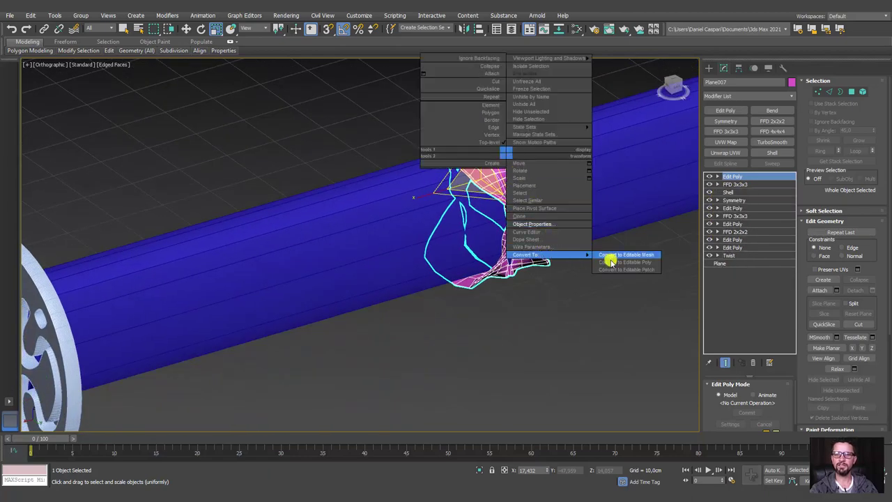
click(624, 263)
mouse_move(513, 211)
alt+middle_down()
mouse_move(515, 258)
mouse_move(518, 235)
mouse_move(486, 228)
mouse_move(438, 144)
alt+middle_up()
scroll(438, 143, up, 3)
scroll(439, 143, up, 2)
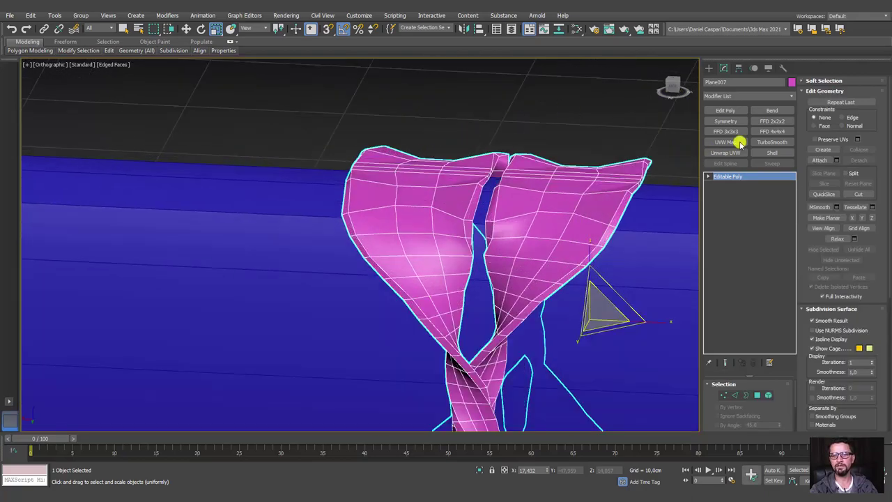
- In Element mode, select the twisted object's whole mesh element
scroll(627, 253, down, 3)
mouse_move(627, 253)
alt+middle_down()
mouse_move(601, 260)
mouse_move(509, 211)
mouse_move(530, 223)
mouse_move(472, 255)
mouse_move(590, 272)
alt+middle_up()
click(768, 394)
click(517, 240)
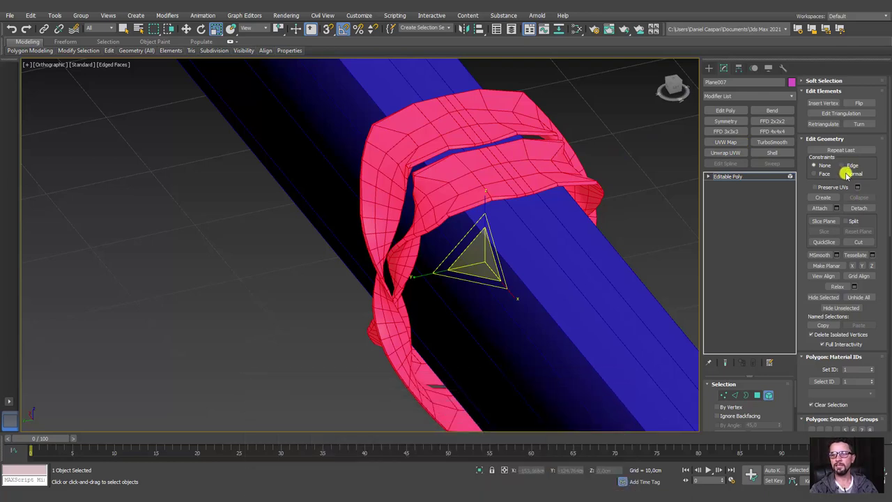
- Nudge the selected element slightly along Y so it splits into two twisted halves
key(w)
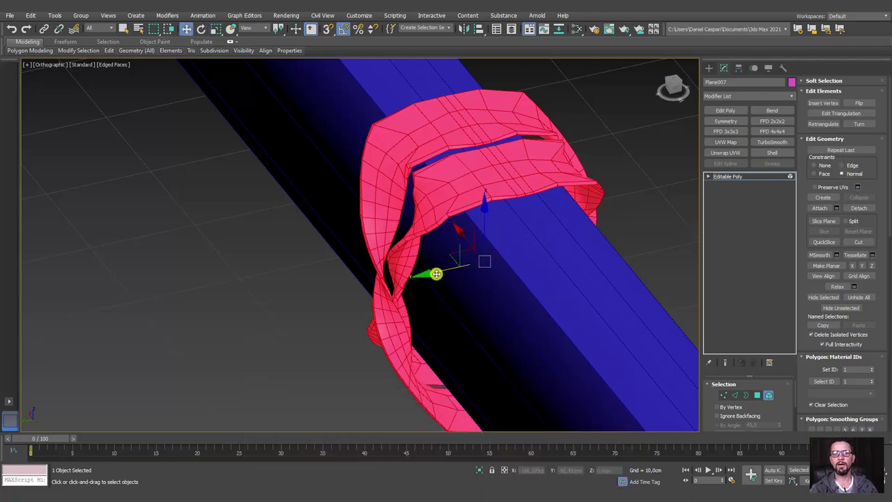
drag(430, 272, 430, 277)
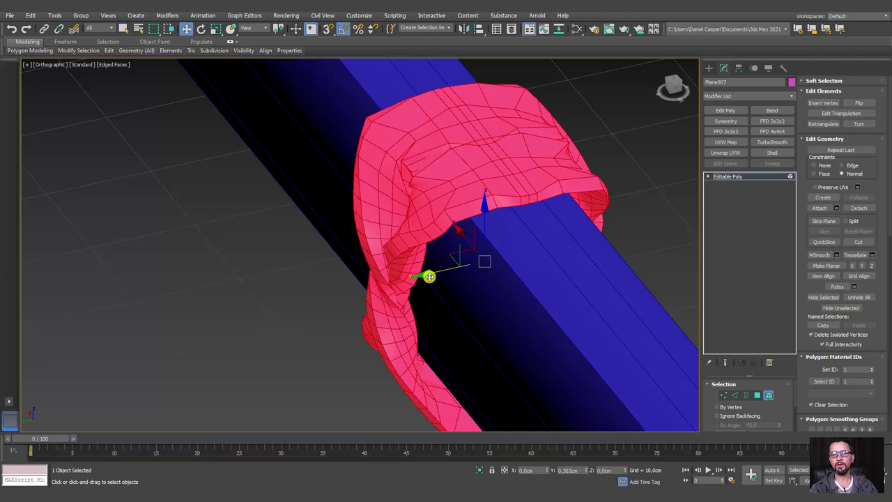
alt+middle_drag(429, 277, 500, 275)
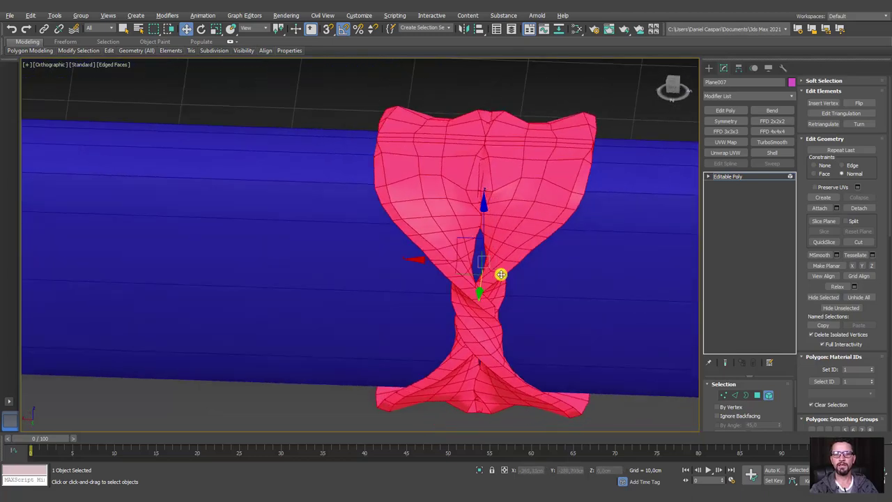
drag(476, 290, 479, 289)
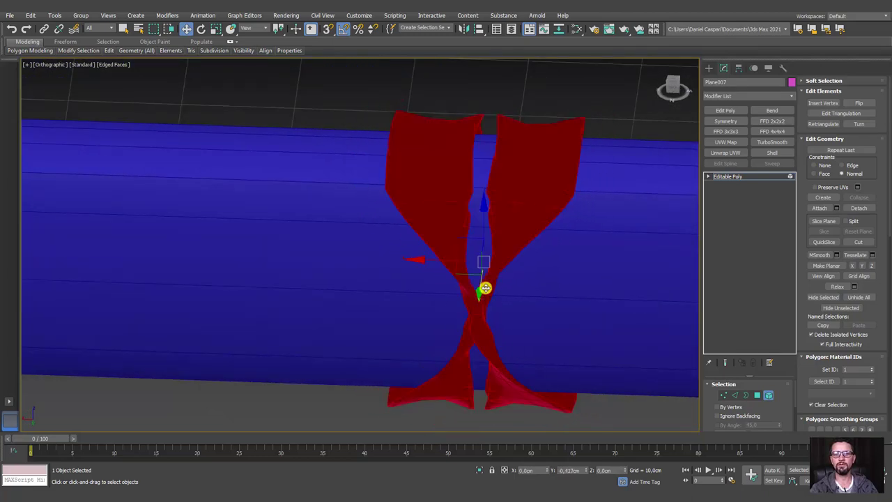
key(ctrl+z)
key(ctrl+y)
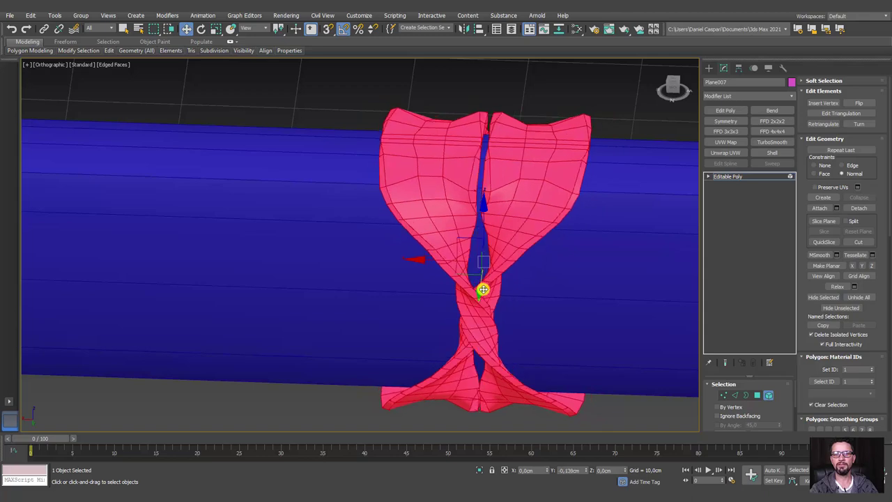
mouse_move(479, 291)
alt+middle_down()
mouse_move(471, 271)
mouse_move(494, 269)
alt+middle_up()
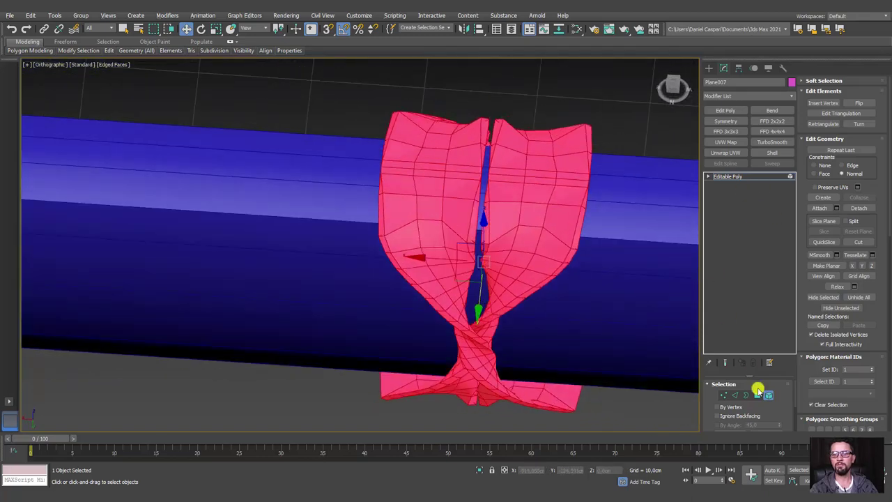
click(736, 395)
- Select horizontal edges on the left and right halves and remove them
click(542, 184)
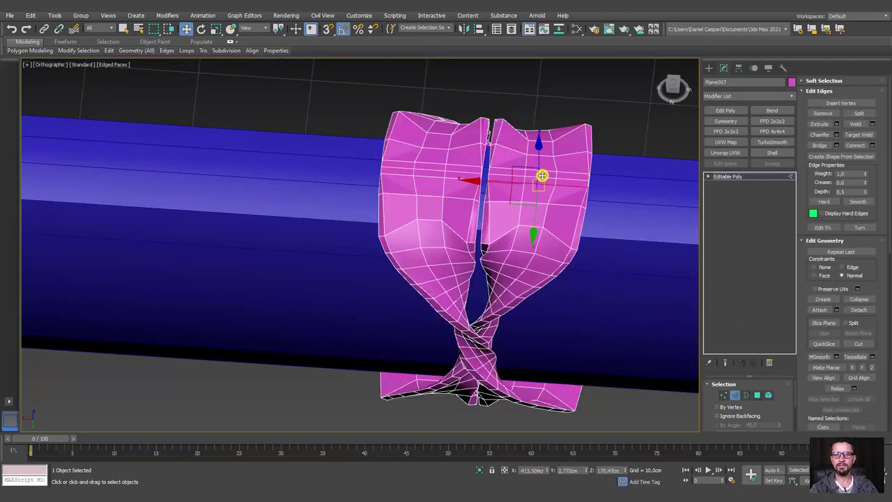
ctrl+click(541, 172)
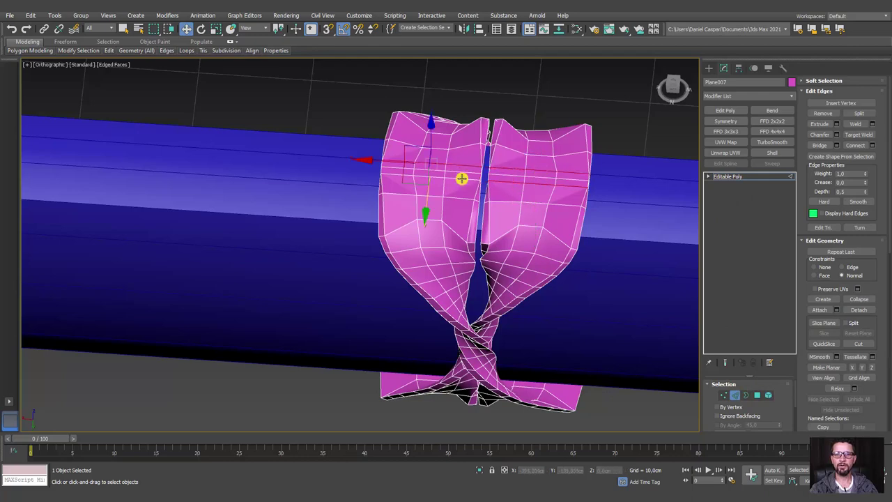
alt+middle_drag(538, 334, 537, 206)
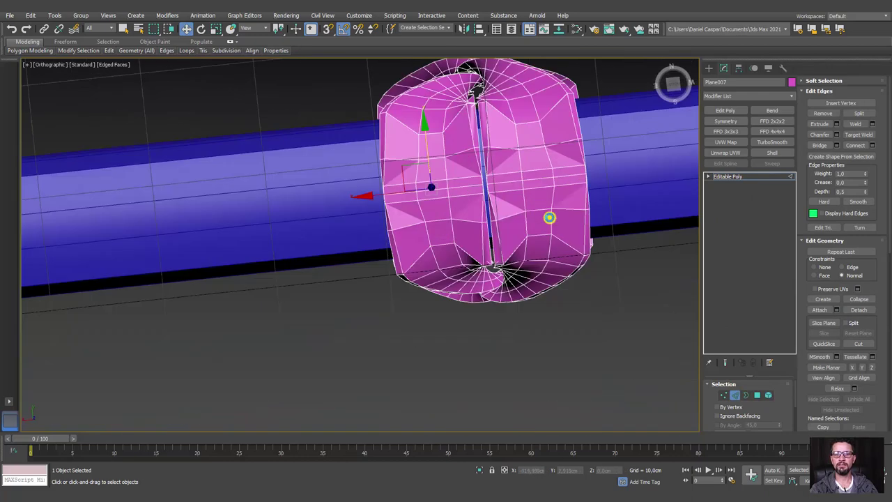
click(566, 184)
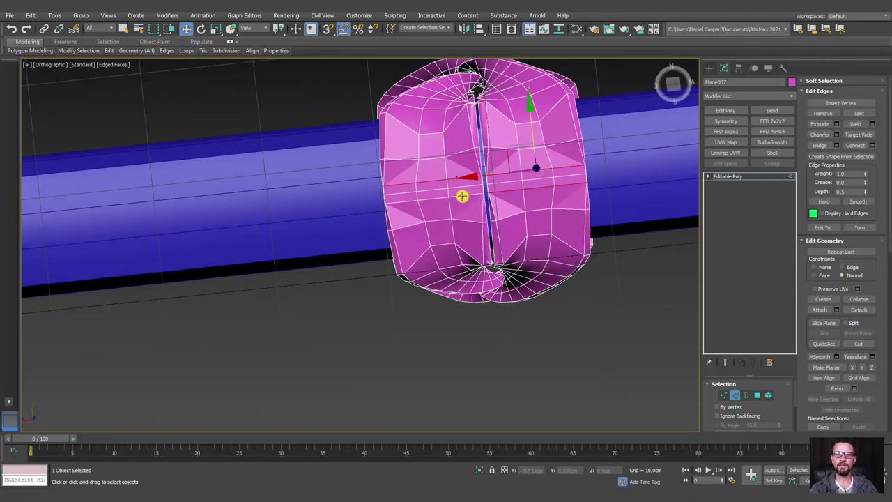
click(823, 117)
- Check the piece from a tilted top view and remove the remaining selected edges
scroll(527, 181, down, 5)
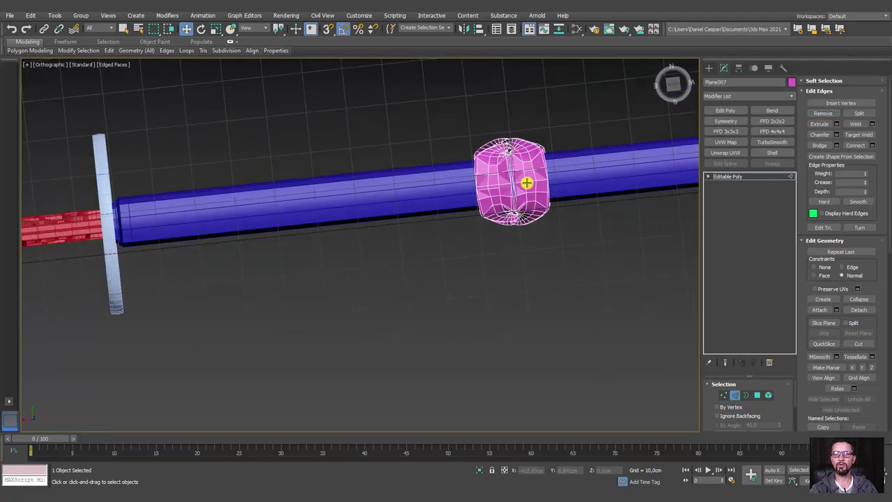
mouse_move(527, 181)
alt+middle_down()
mouse_move(520, 203)
mouse_move(531, 207)
alt+middle_up()
scroll(510, 189, up, 5)
scroll(532, 207, up, 3)
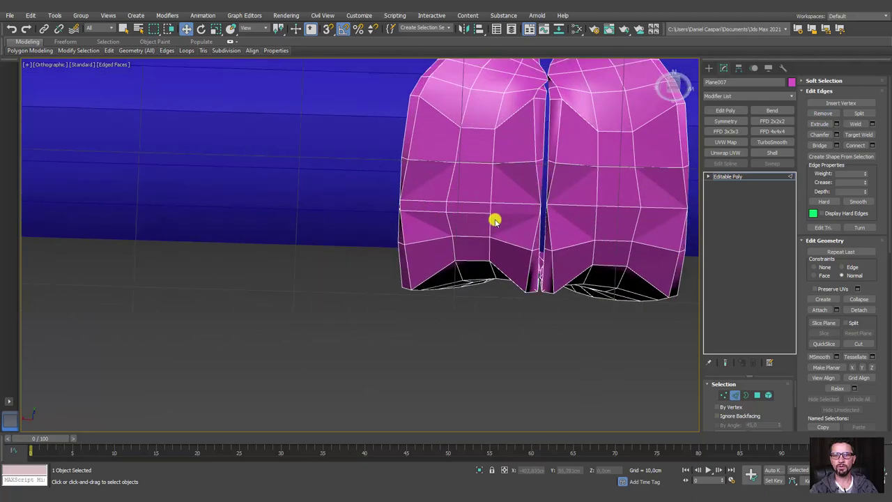
scroll(494, 219, up, 2)
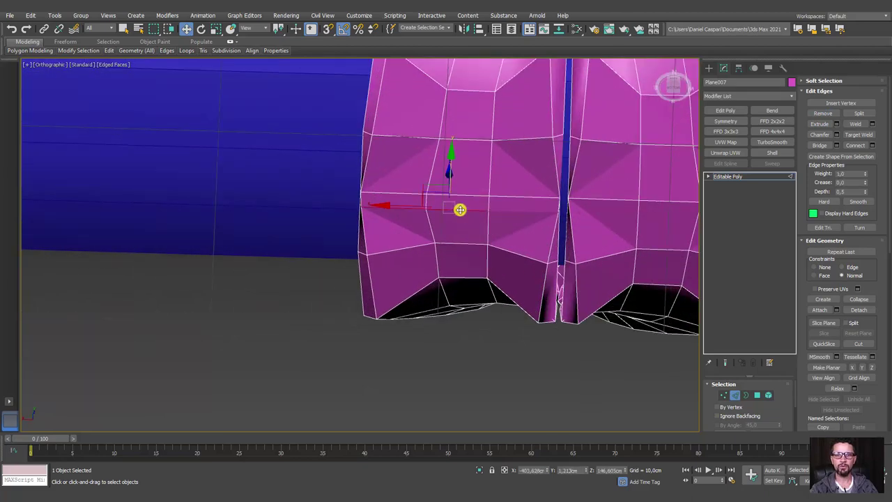
mouse_move(459, 209)
alt+middle_down()
mouse_move(520, 223)
mouse_move(544, 195)
alt+middle_up()
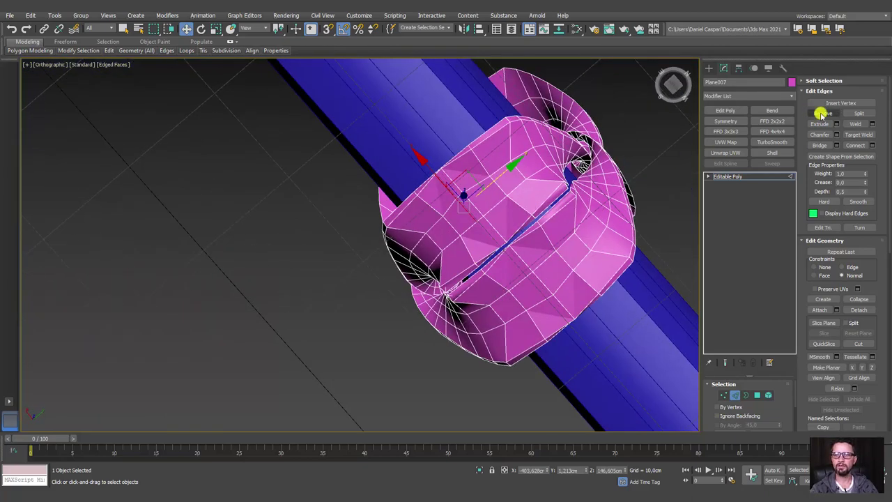
click(823, 113)
- Enter Vertex mode and show the mesh in a wireframe Left view
click(724, 395)
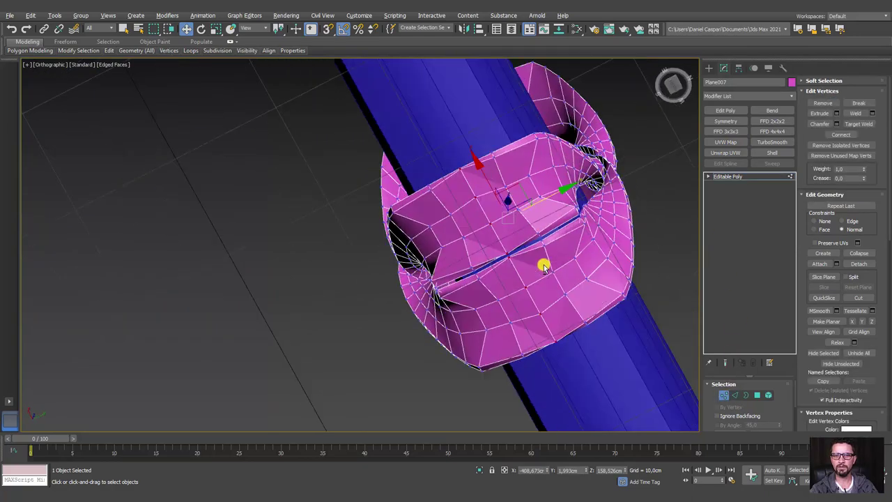
mouse_move(541, 263)
alt+middle_down()
mouse_move(579, 273)
mouse_move(546, 306)
mouse_move(502, 253)
alt+middle_up()
scroll(547, 307, up, 3)
scroll(530, 293, down, 3)
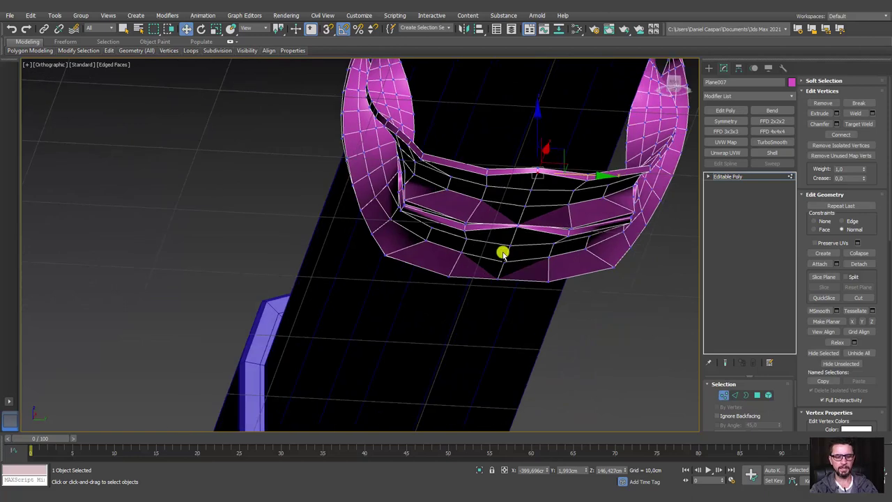
key(f)
scroll(452, 293, down, 5)
scroll(320, 274, up, 3)
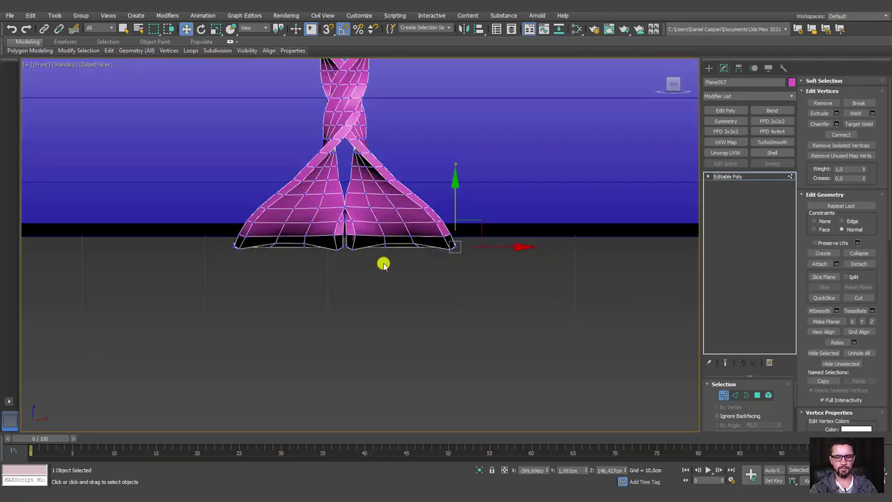
key(l)
key(F3)
scroll(354, 251, up, 4)
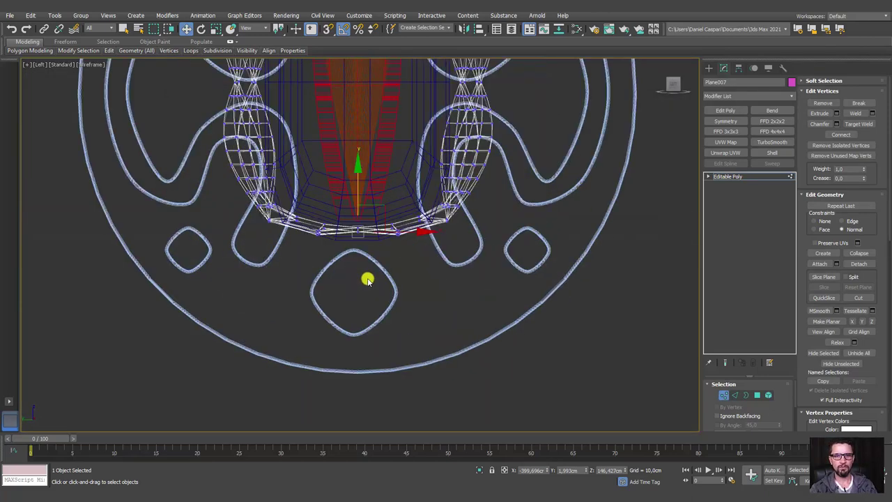
scroll(345, 194, up, 3)
- Scale and move the central vertices upward to raise their meeting point
key(e)
key(r)
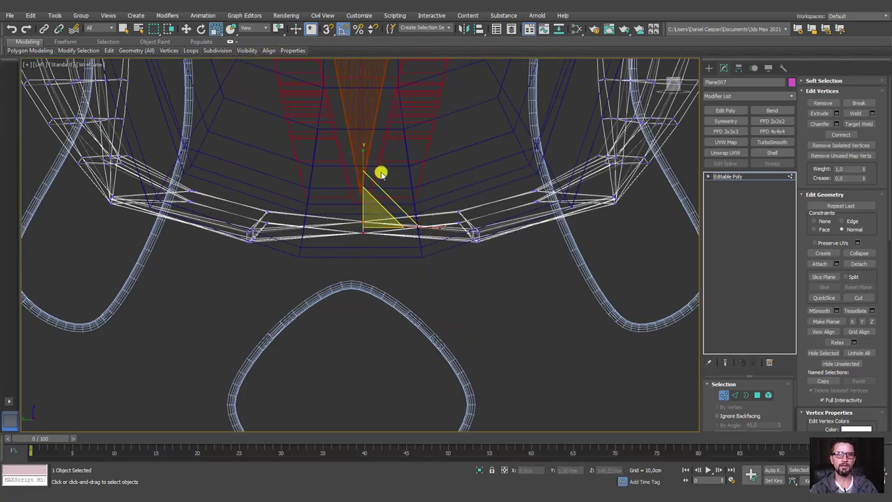
drag(380, 173, 366, 119)
key(w)
drag(368, 185, 364, 203)
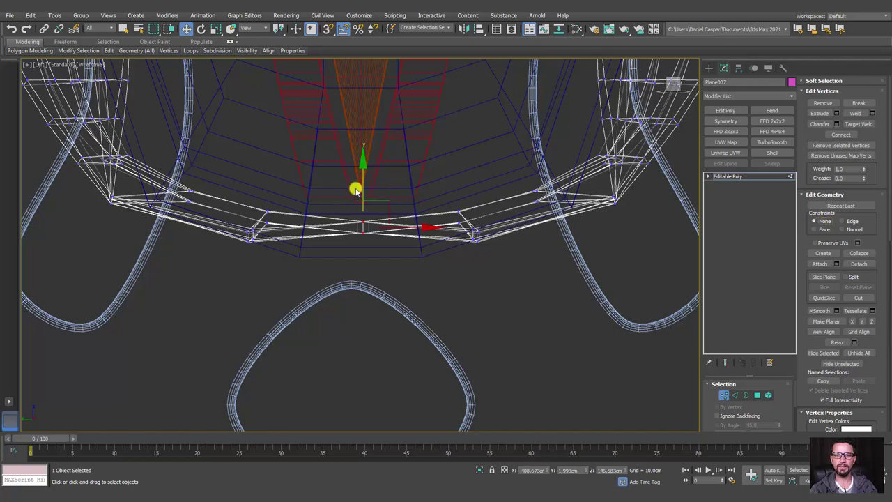
drag(365, 175, 360, 155)
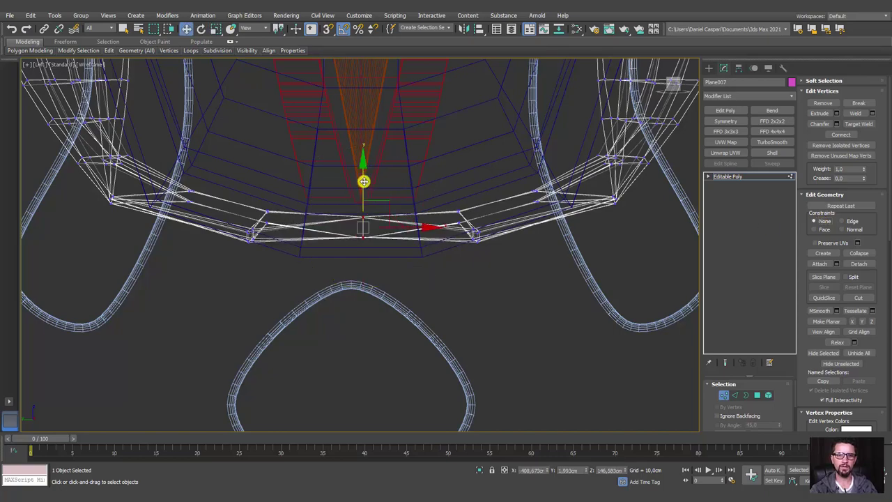
key(z)
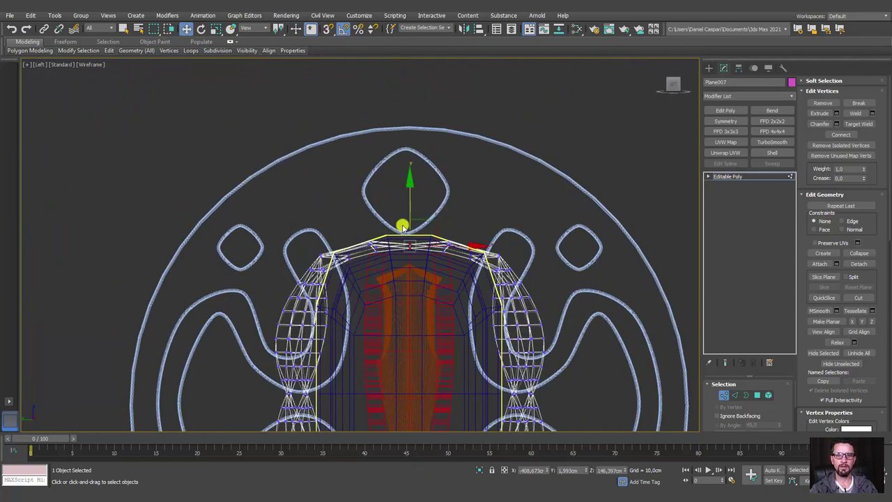
scroll(403, 226, up, 5)
- Exit Vertex level and view the wrap piece in Perspective with edged faces
key(e)
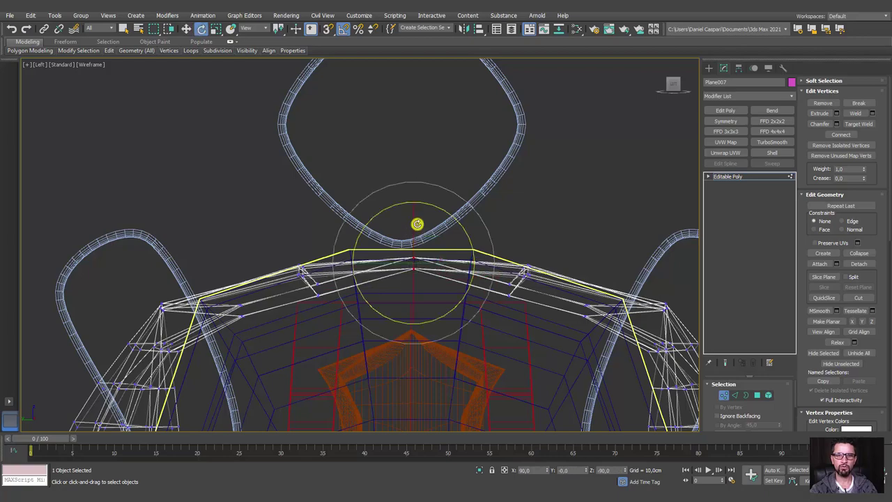
key(r)
click(752, 177)
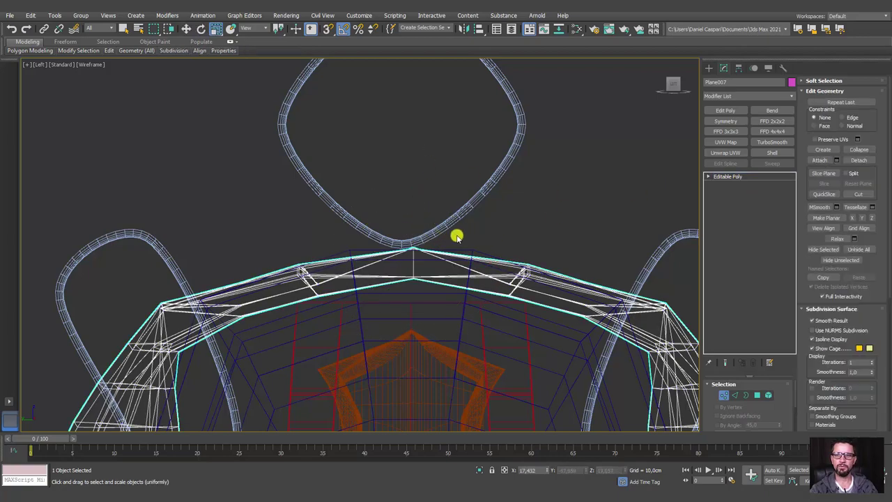
key(z)
key(p)
scroll(414, 287, down, 5)
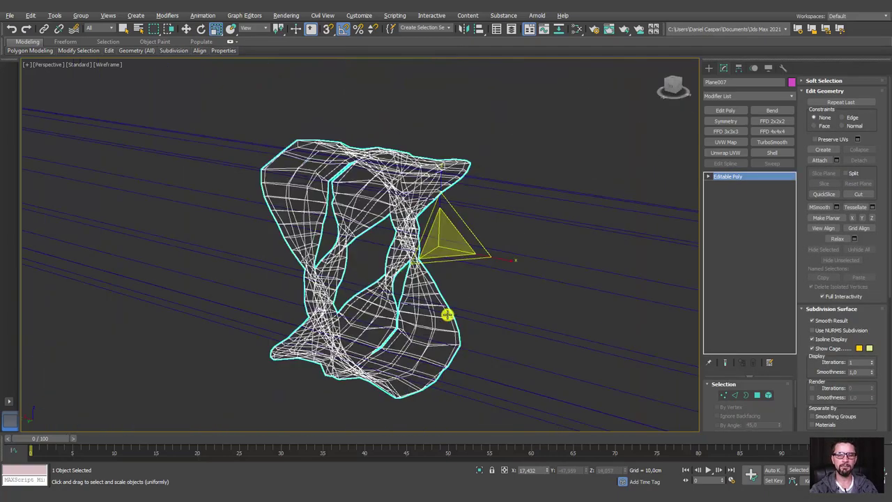
alt+middle_drag(379, 288, 394, 291)
key(F3)
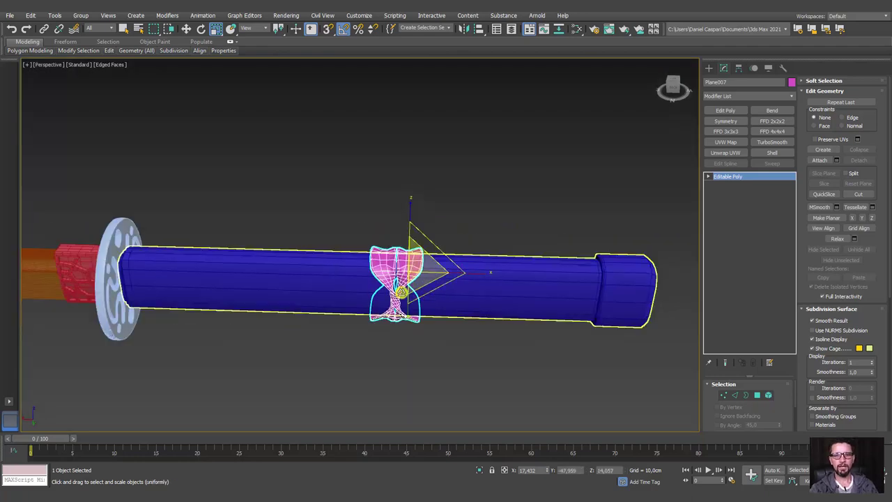
- Slide the pink wrap piece along X onto the handle near the guard, starting a copy
scroll(424, 294, up, 3)
key(w)
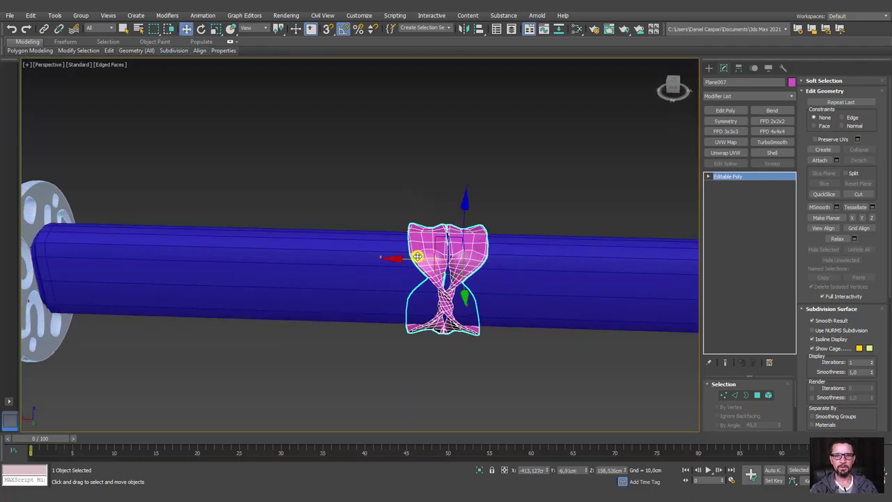
drag(417, 257, 70, 269)
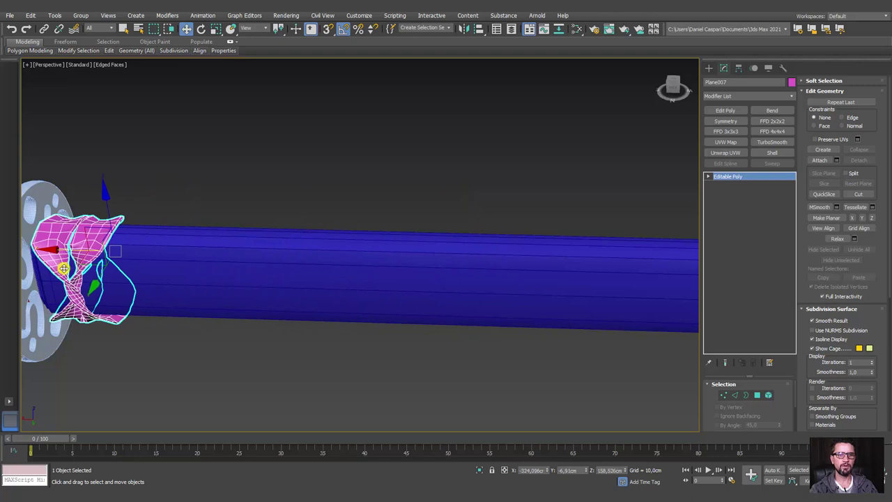
middle_drag(70, 269, 286, 271)
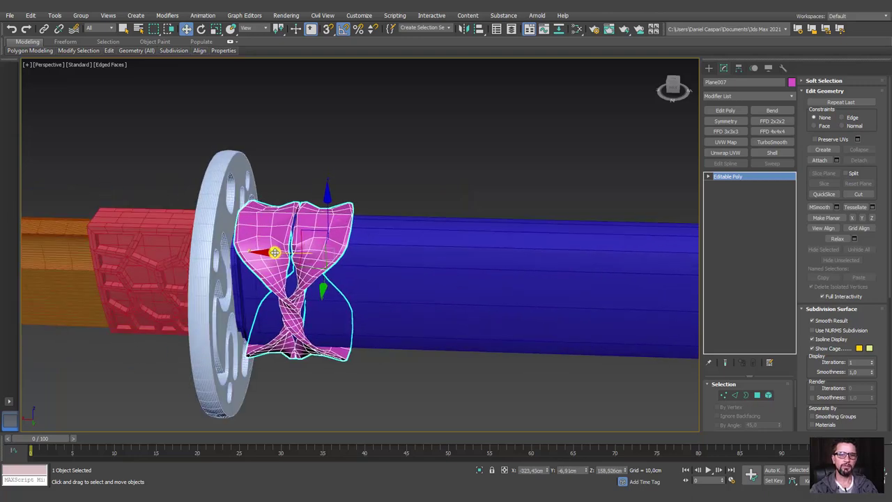
drag(275, 250, 416, 259)
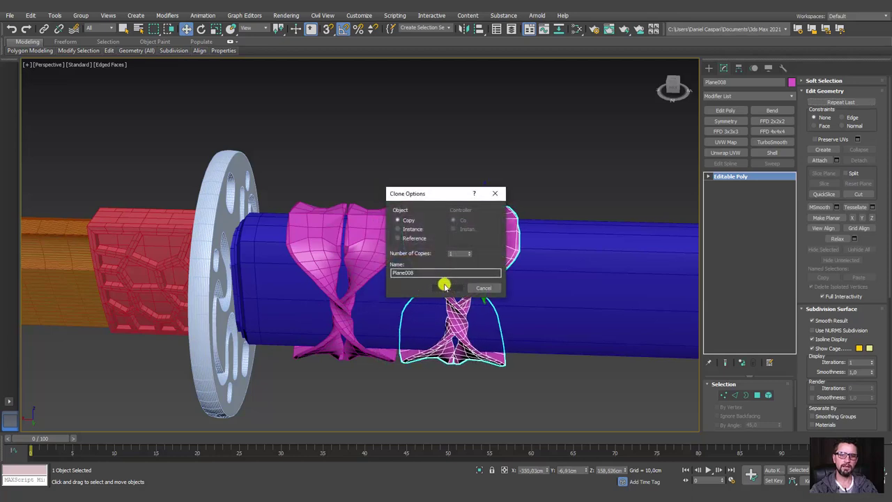
- Cancel the first clone and Shift-drag a copy, Plane008, just right of the original
click(484, 288)
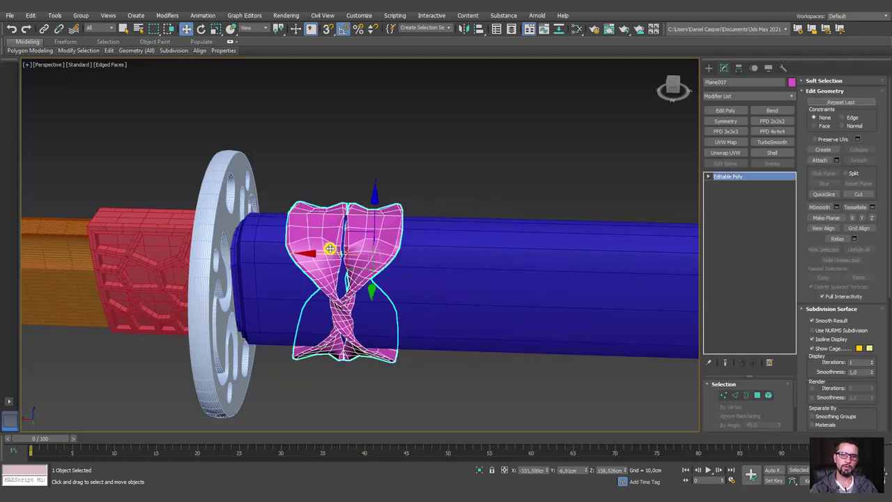
mouse_move(429, 263)
shift+mouse_down()
mouse_move(441, 255)
mouse_move(422, 261)
mouse_move(426, 279)
shift+mouse_up()
click(447, 287)
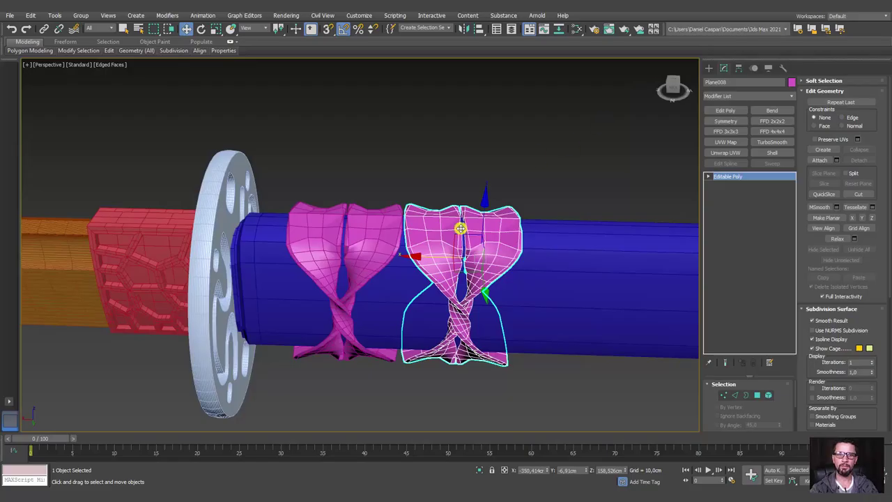
click(366, 248)
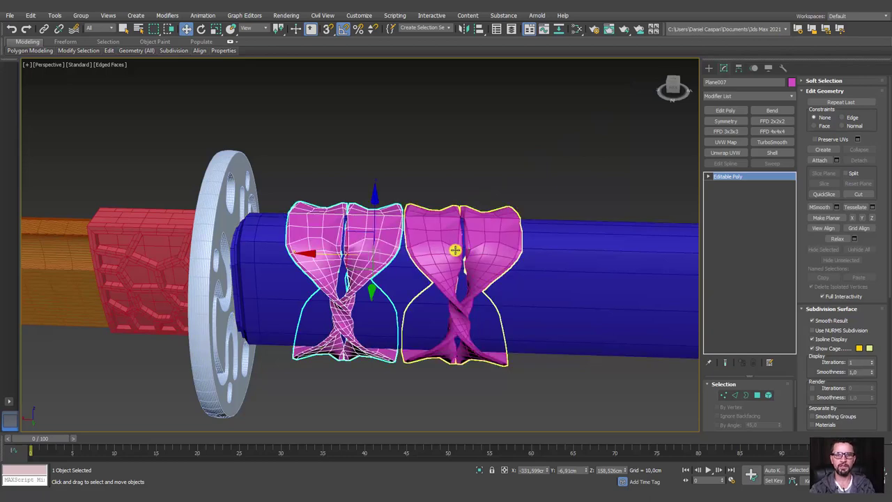
- Delete Plane007, scale Plane008's element narrower on X, and add an FFD 4x4x4 modifier
key(Delete)
click(446, 251)
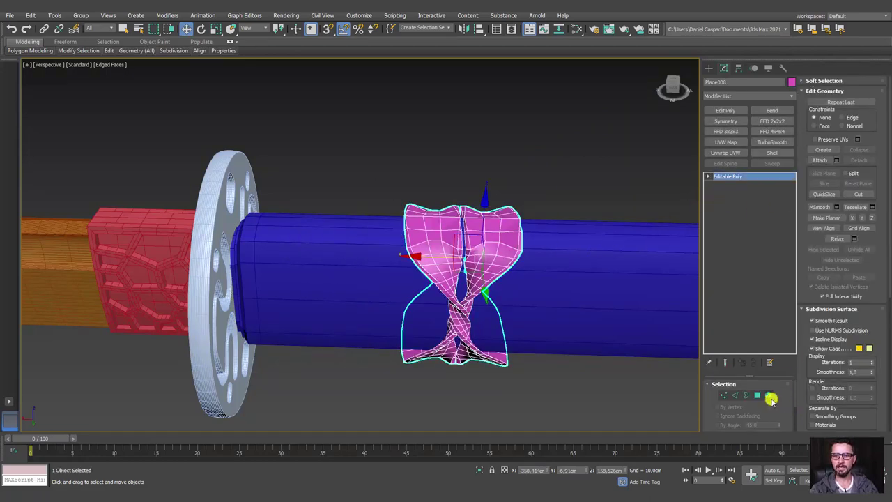
click(768, 395)
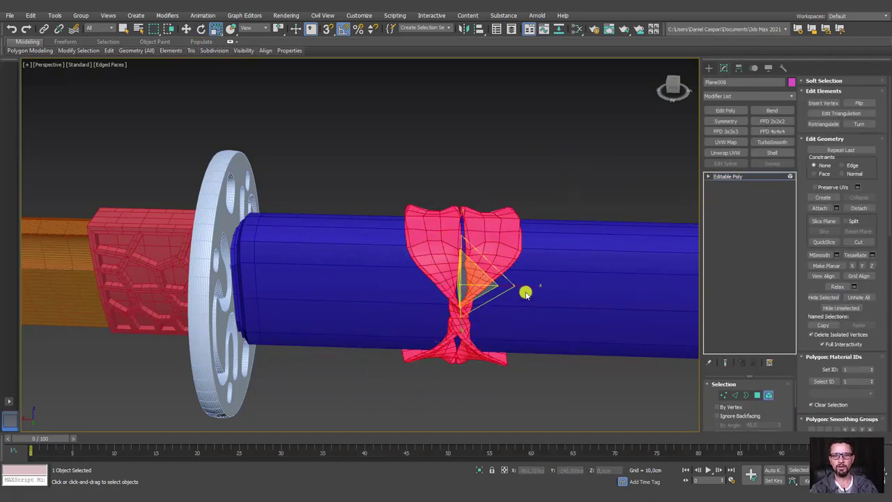
drag(525, 293, 497, 283)
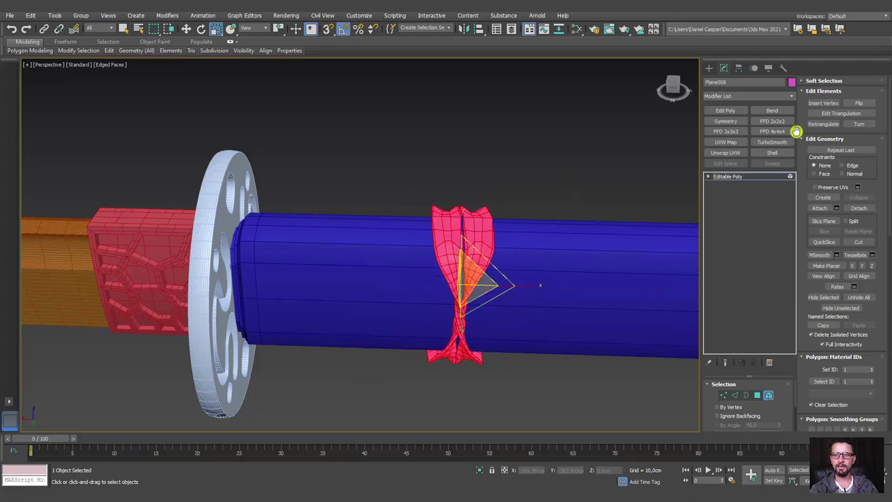
click(772, 132)
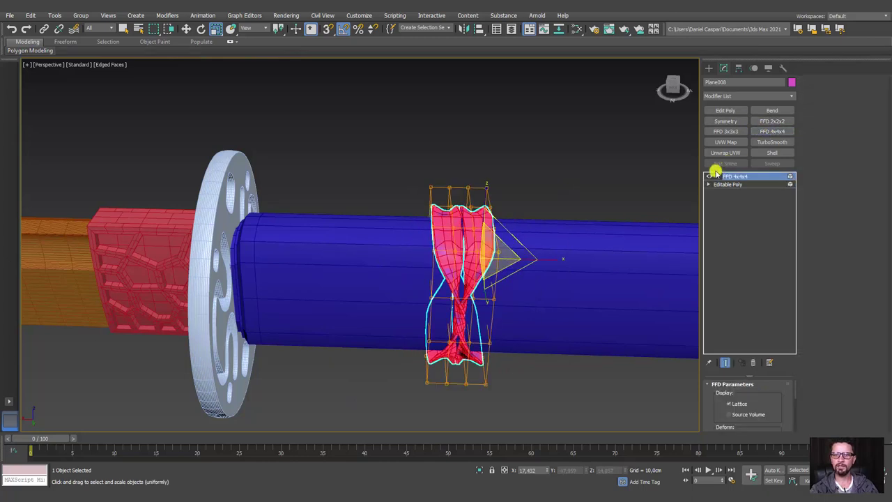
- Scale the FFD 4x4x4 middle control points outward, then slightly inward, to flare the lobes
click(741, 183)
alt+middle_drag(573, 289, 561, 247)
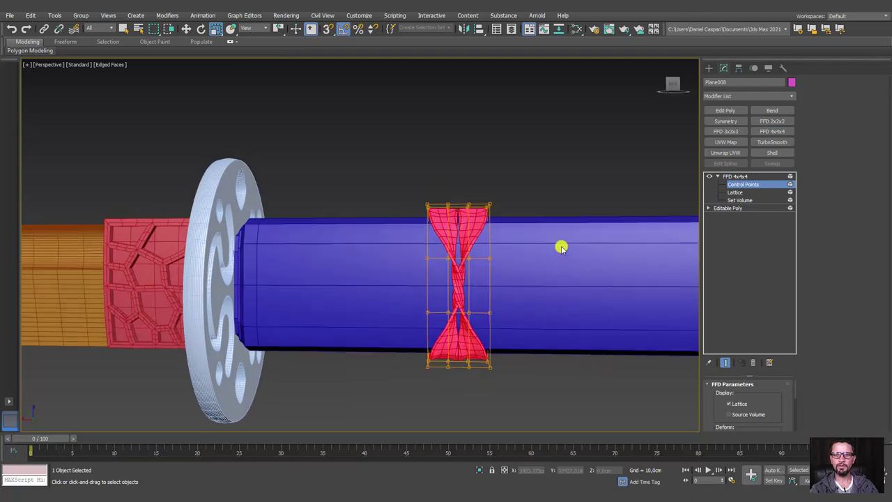
drag(367, 327, 367, 326)
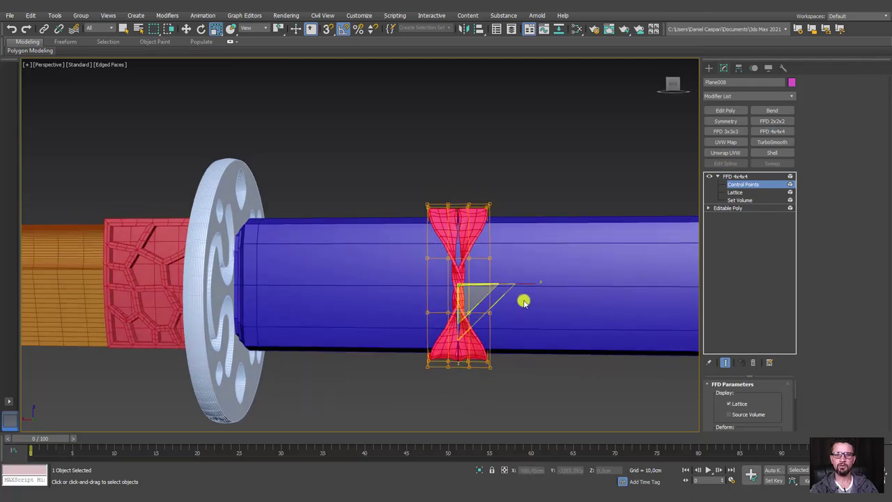
mouse_move(529, 280)
mouse_down()
mouse_move(595, 285)
mouse_move(583, 285)
mouse_move(592, 281)
mouse_move(577, 265)
mouse_up()
drag(569, 186, 380, 222)
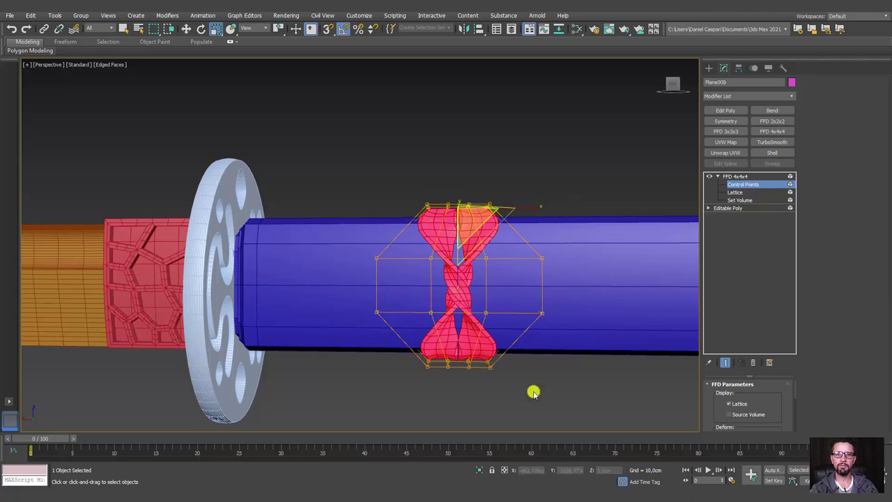
drag(377, 309, 352, 321)
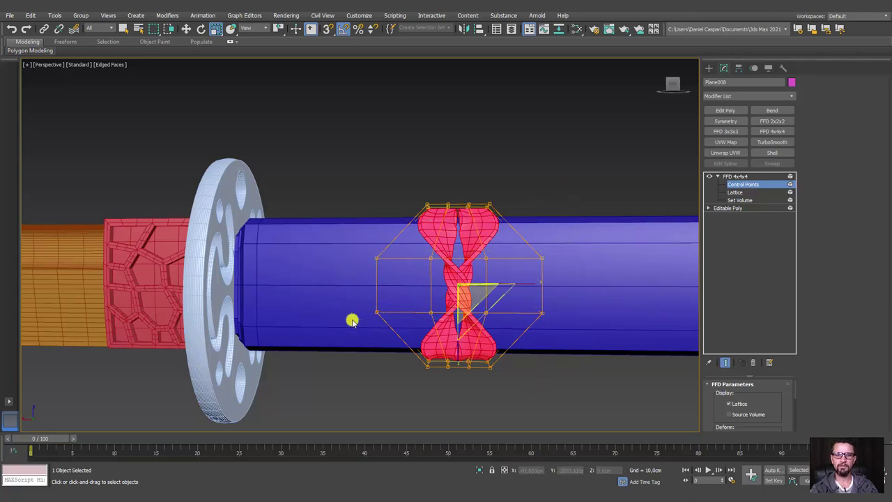
drag(526, 294, 529, 289)
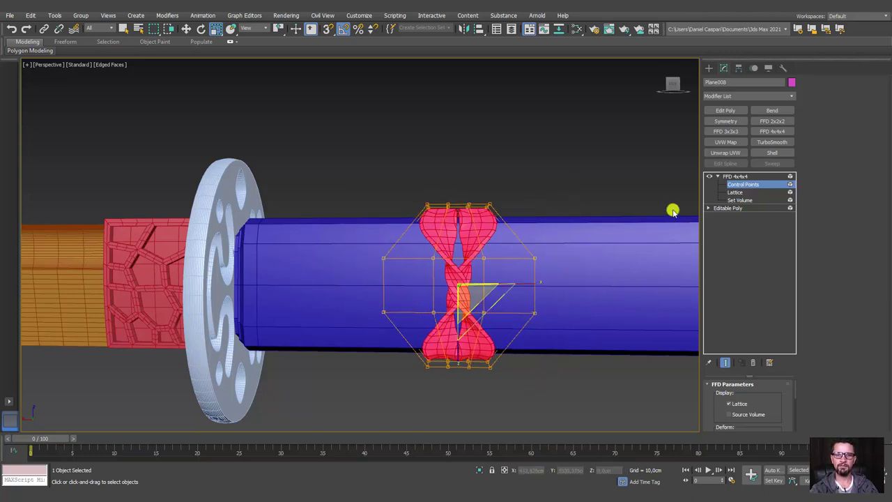
click(733, 178)
alt+middle_drag(550, 211, 724, 176)
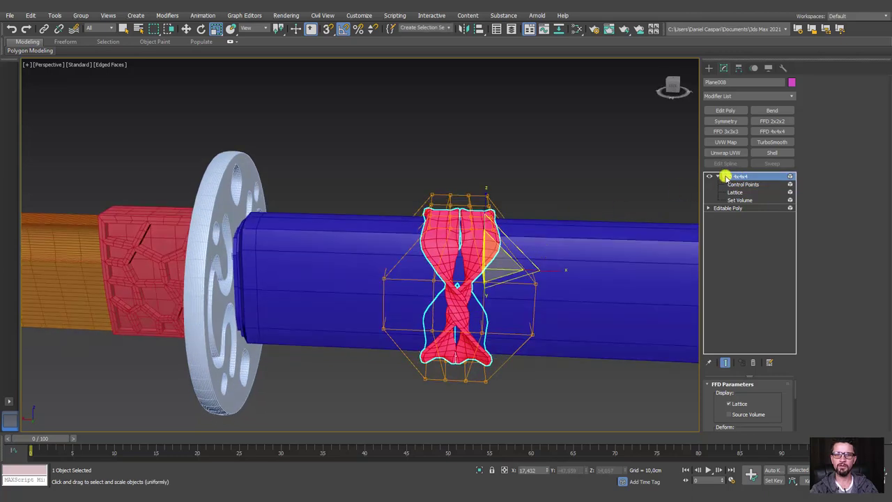
- Add Edit Poly to Plane008 and Shift-drag a copy, Plane009, beside it along X
click(722, 113)
key(w)
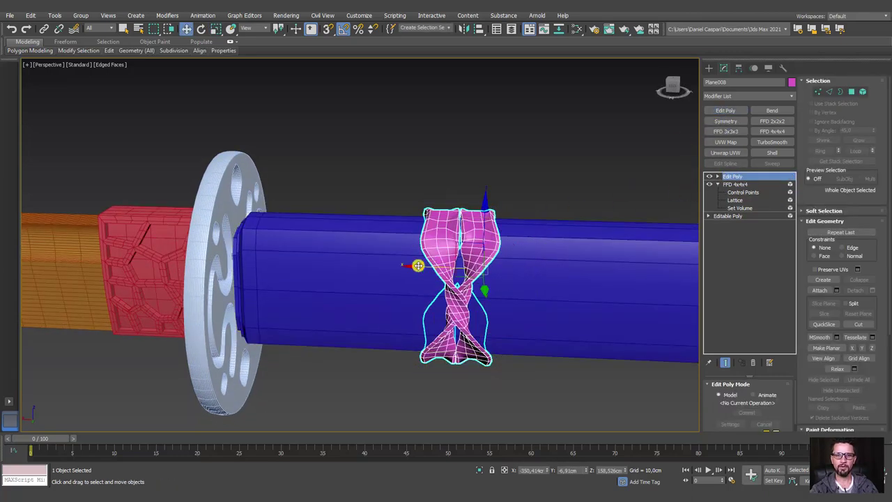
mouse_move(417, 265)
mouse_down()
mouse_move(313, 265)
mouse_move(364, 274)
mouse_up()
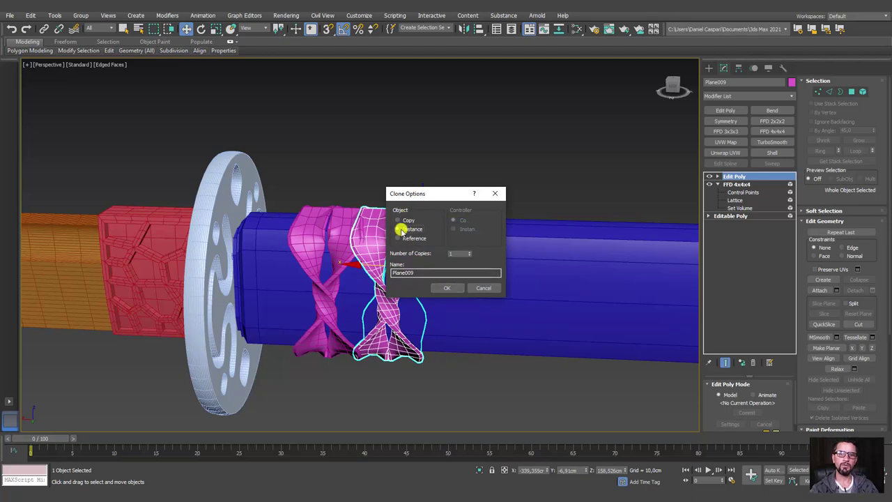
click(447, 288)
scroll(418, 230, up, 5)
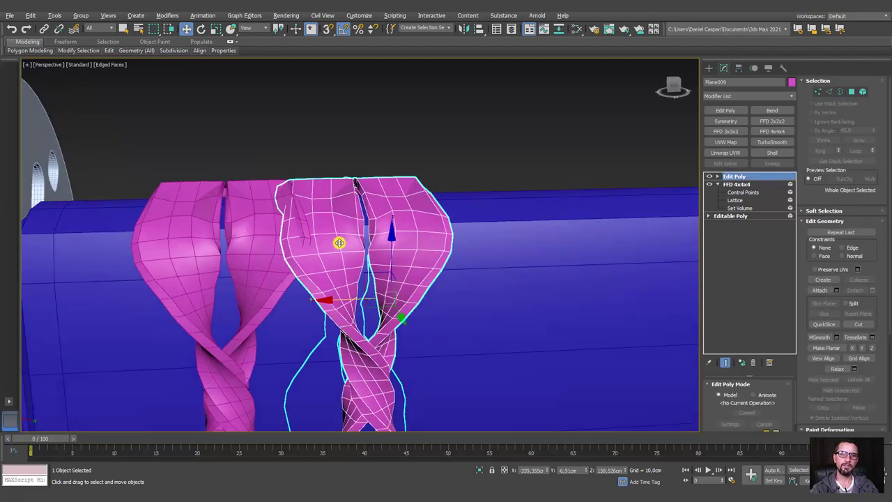
mouse_move(339, 241)
middle_down()
mouse_move(422, 242)
mouse_move(400, 209)
middle_up()
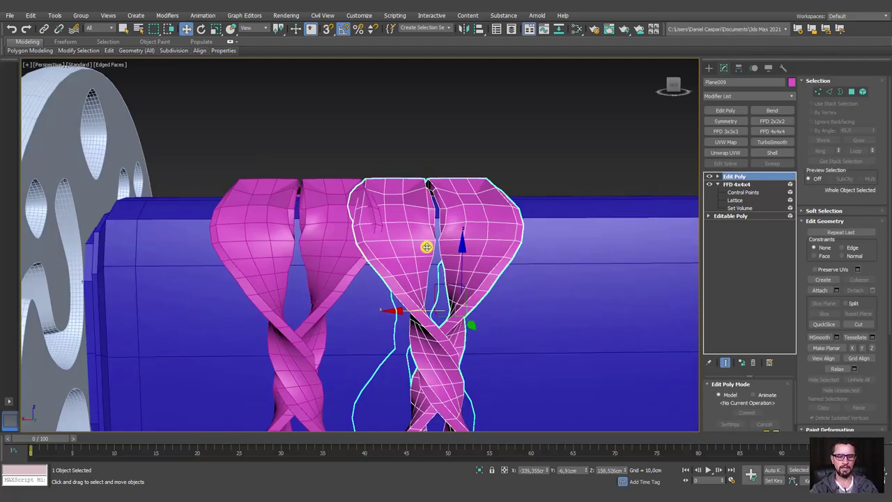
- Frame the wrap piece in the Front view and show the Freeform sculpting tools
key(f)
key(z)
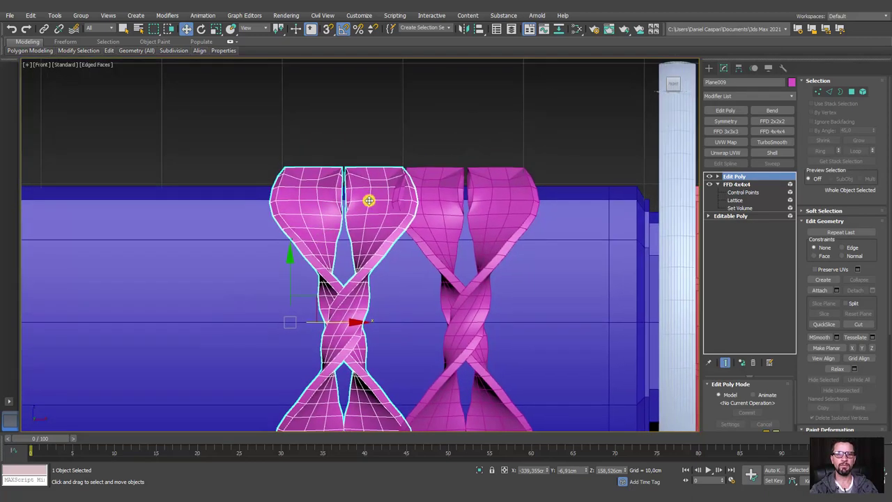
scroll(372, 188, up, 3)
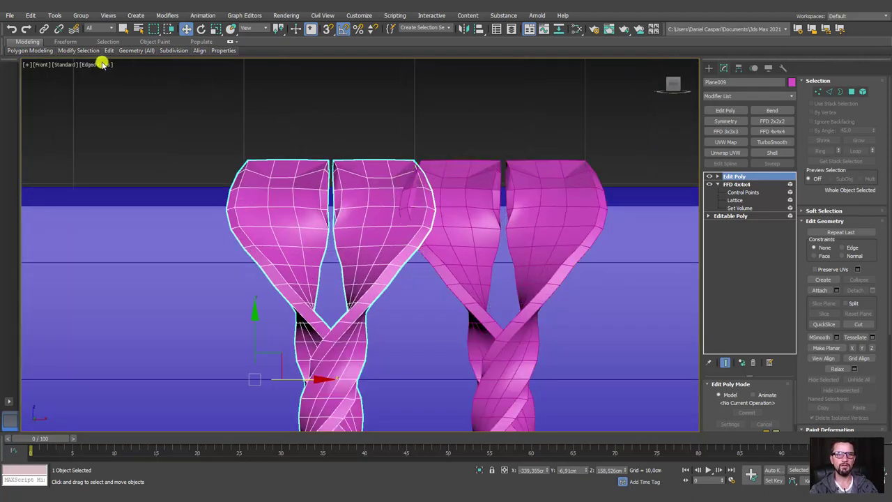
click(61, 43)
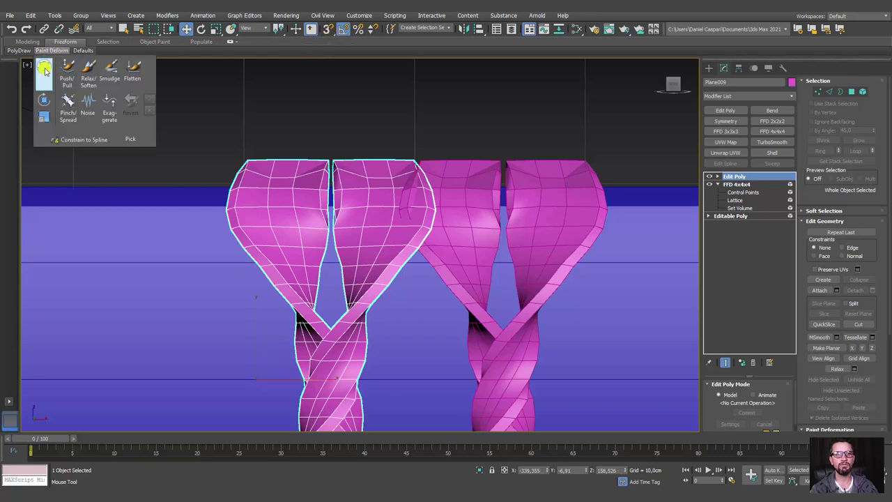
- With the Shift brush, push and pull Plane009's top-right corner and lower lobes into rounder bulges
click(45, 69)
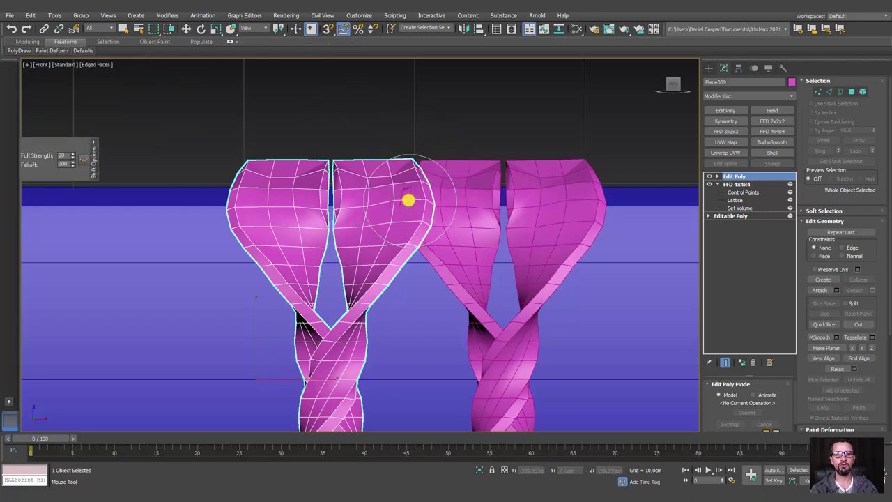
drag(408, 201, 422, 152)
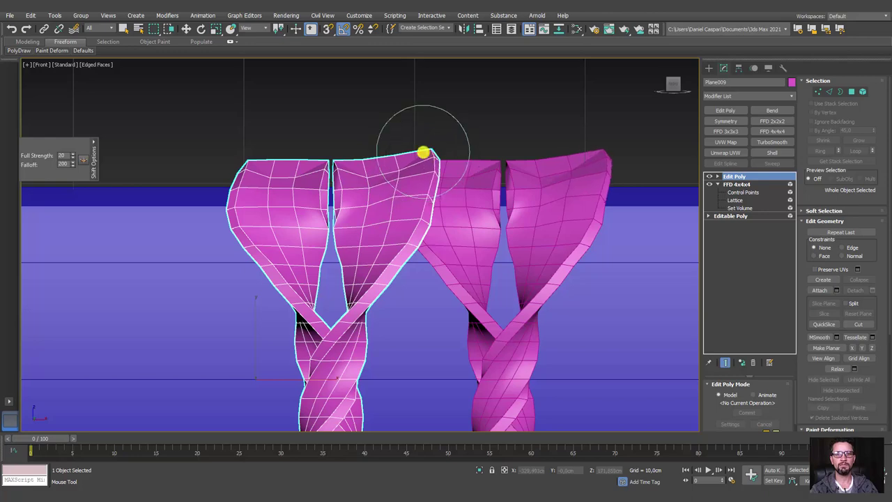
drag(418, 180, 422, 155)
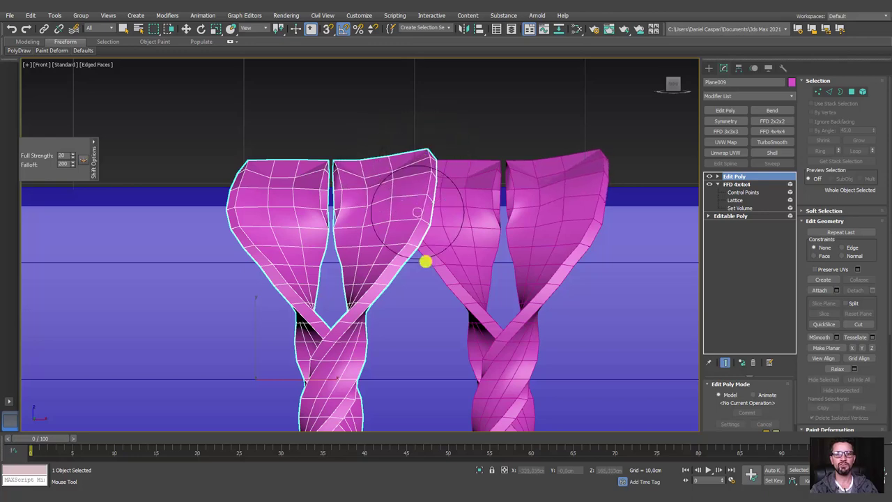
mouse_move(425, 261)
alt+middle_down()
mouse_move(428, 207)
mouse_move(409, 288)
alt+middle_up()
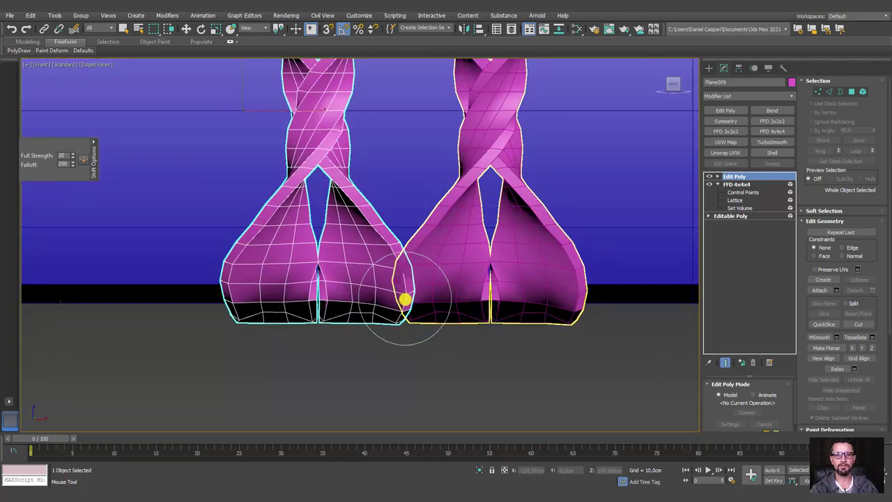
mouse_move(404, 300)
mouse_down()
mouse_move(393, 269)
mouse_move(388, 322)
mouse_up()
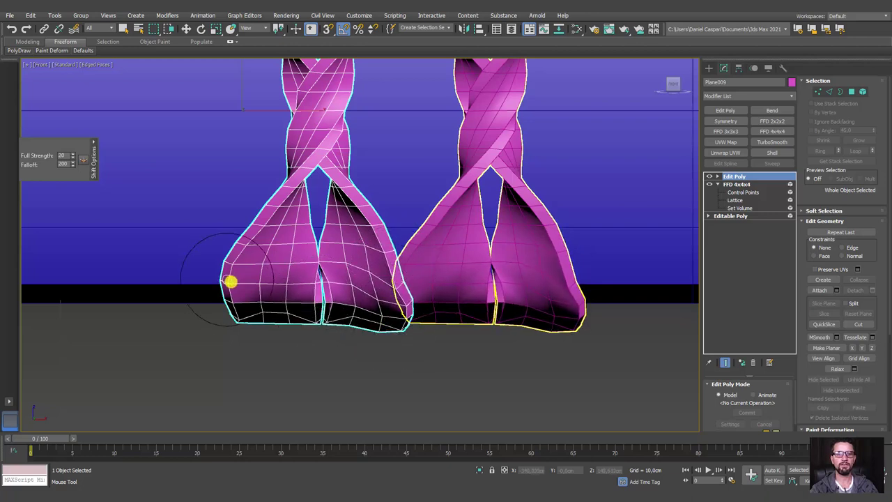
mouse_move(231, 281)
mouse_down()
mouse_move(243, 251)
mouse_move(305, 252)
mouse_up()
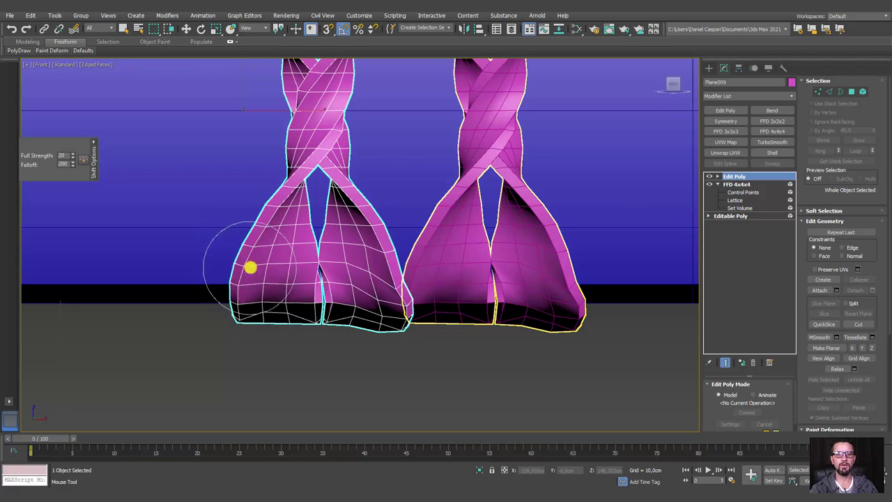
mouse_move(378, 320)
mouse_down()
mouse_move(354, 314)
mouse_move(386, 314)
mouse_move(415, 329)
mouse_move(402, 285)
mouse_up()
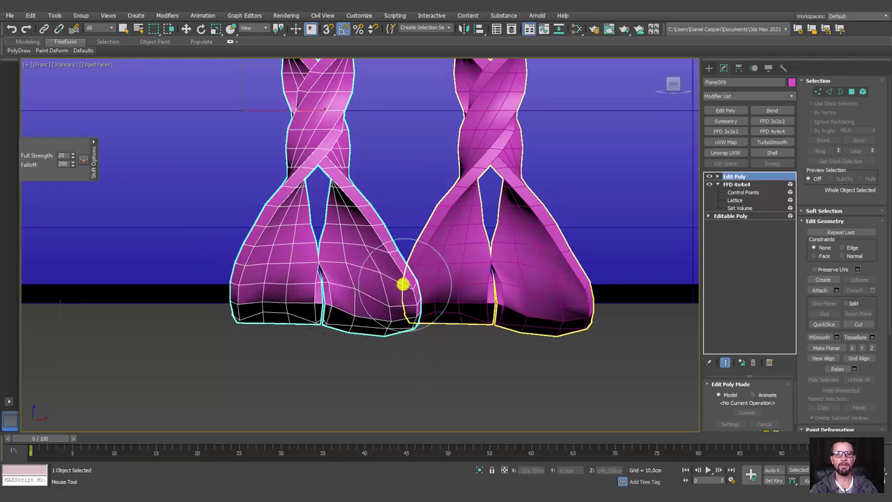
middle_drag(446, 265, 451, 314)
scroll(452, 313, down, 3)
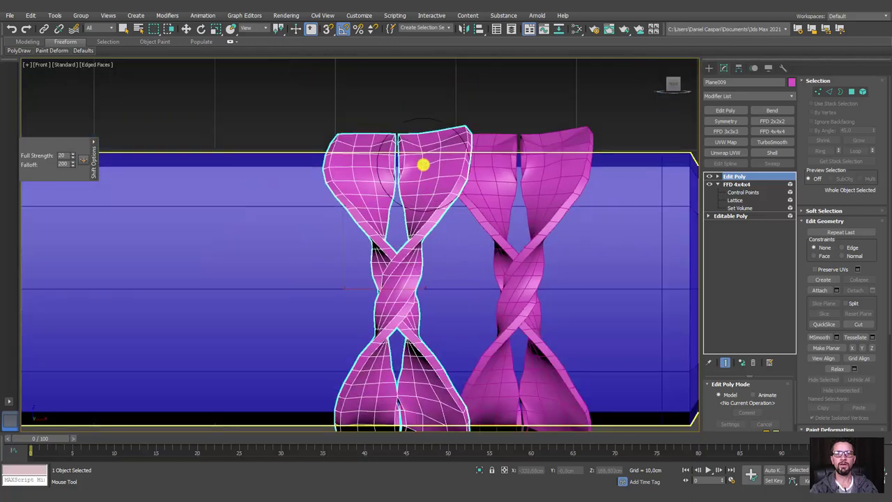
- Switch to Move and Shift-drag copies of the wrap piece along the handle
key(w)
scroll(454, 219, down, 5)
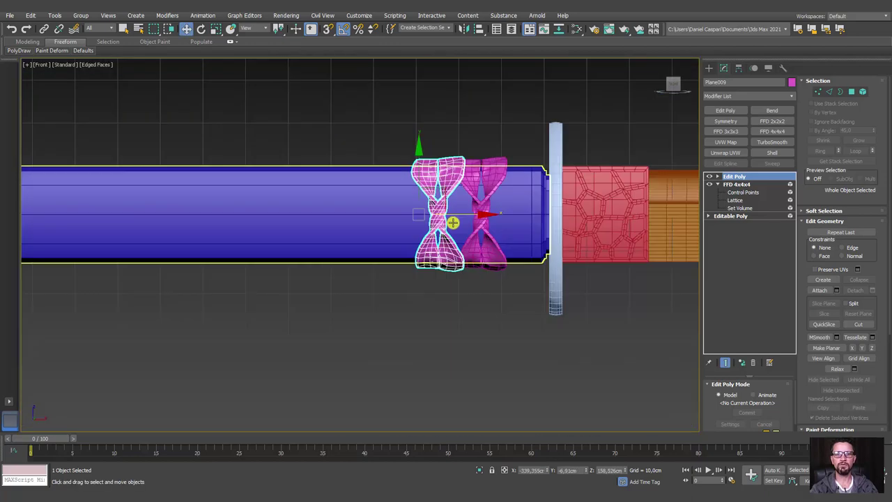
scroll(454, 205, up, 4)
shift+drag(442, 208, 357, 203)
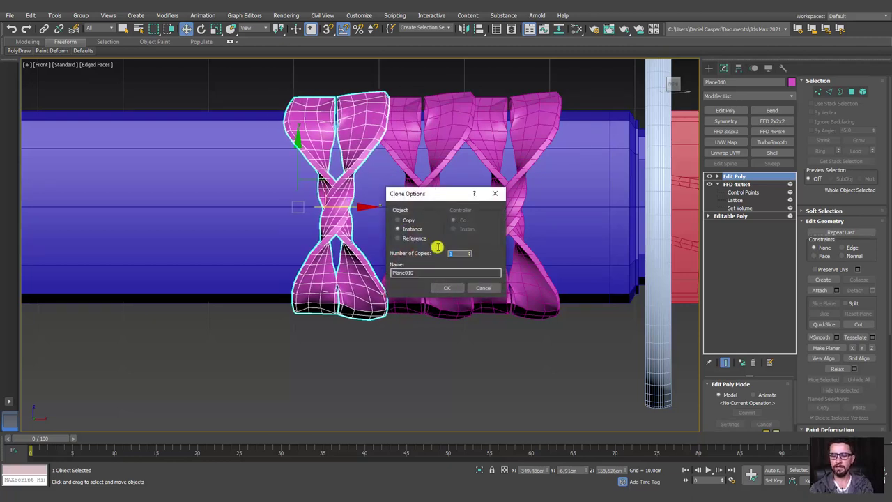
click(448, 288)
- Add more wrap copies toward the pommel, up to Plane023, then select the piece beside the guard
scroll(444, 271, down, 5)
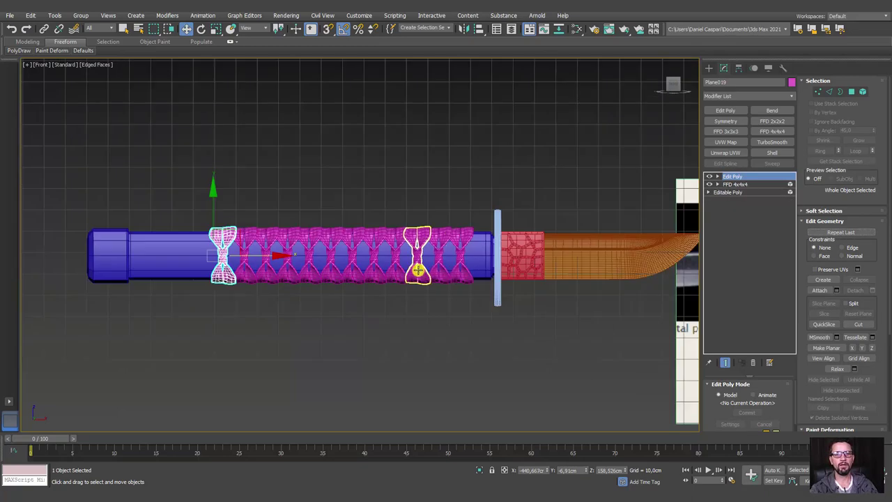
alt+middle_drag(413, 243, 398, 297)
scroll(209, 269, up, 4)
middle_drag(209, 269, 503, 261)
scroll(495, 252, up, 2)
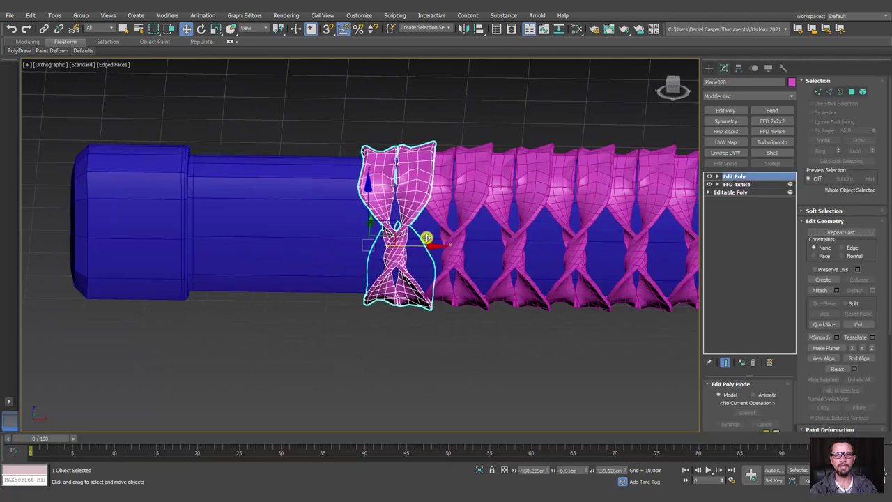
shift+drag(481, 248, 423, 240)
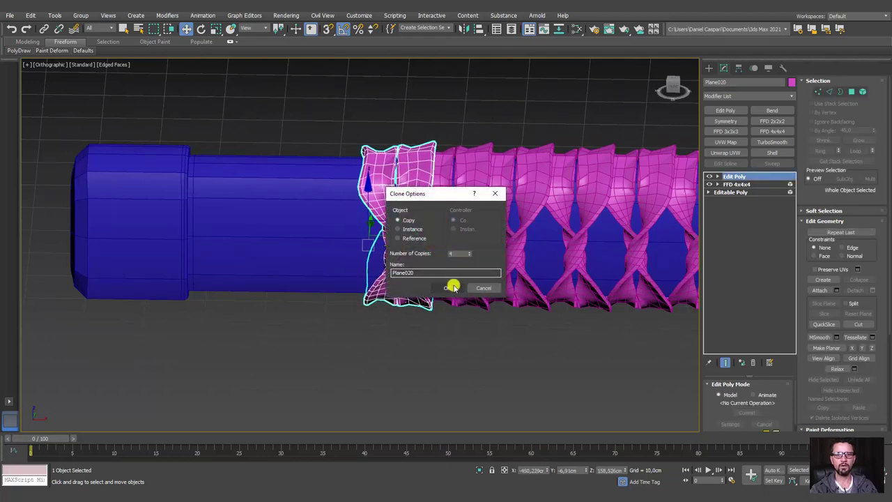
click(450, 287)
scroll(389, 275, down, 3)
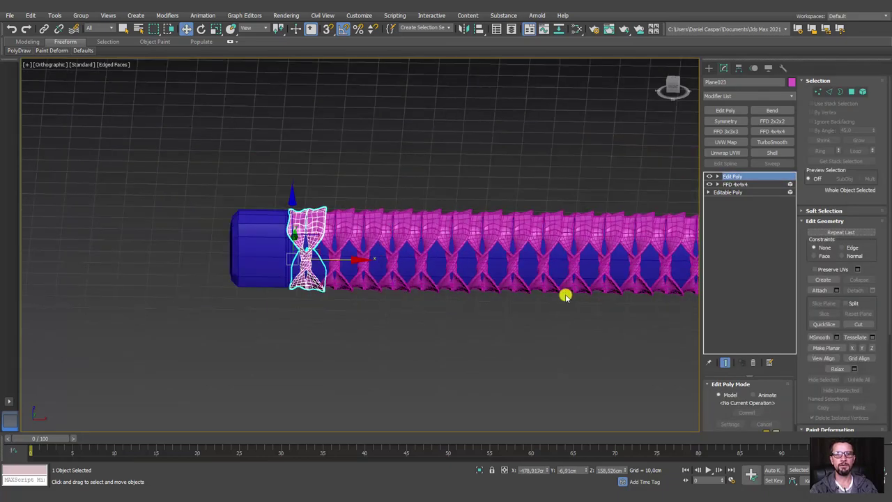
scroll(565, 295, down, 2)
scroll(529, 241, up, 4)
click(481, 245)
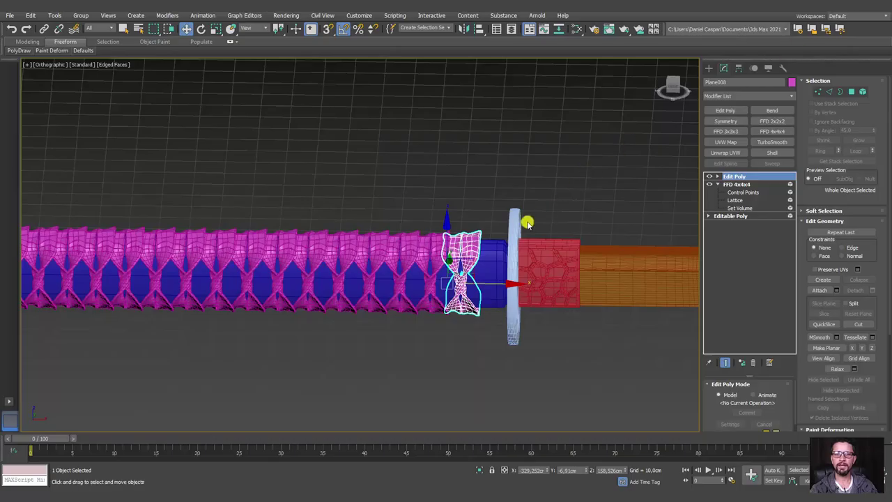
- Clone the guard-end wrap piece once as Plane024
scroll(464, 246, up, 3)
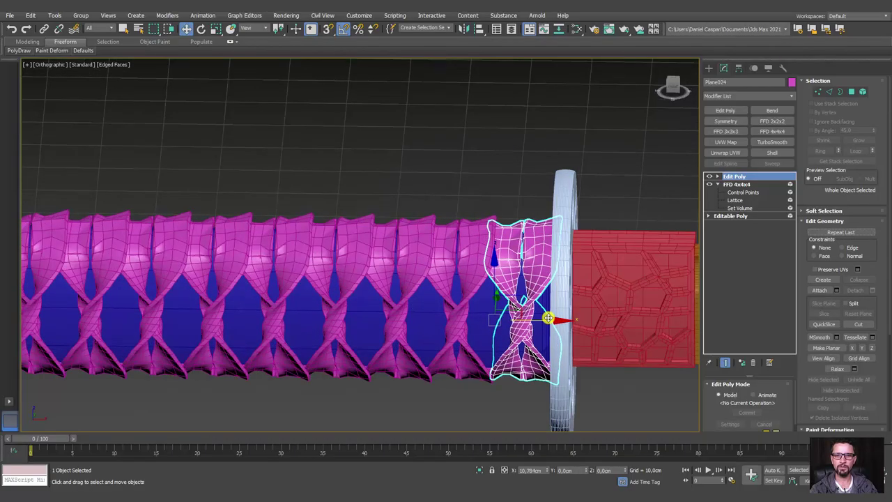
shift+drag(520, 319, 533, 319)
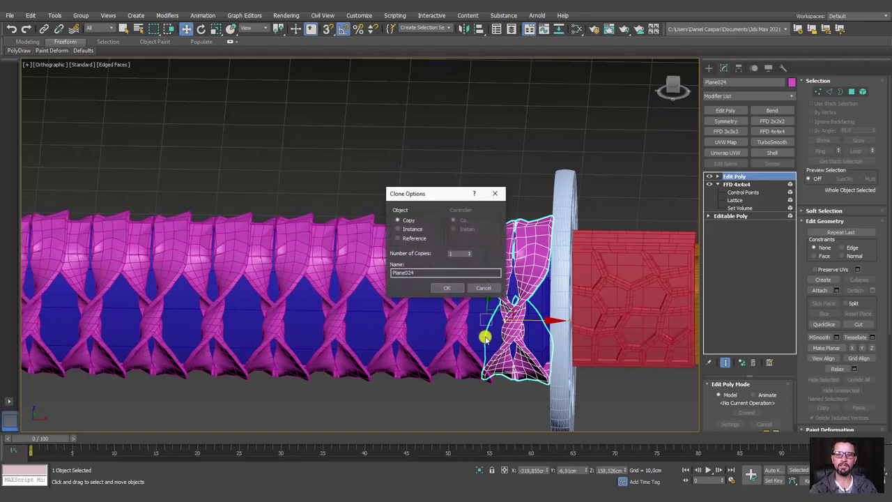
click(447, 288)
scroll(673, 191, up, 2)
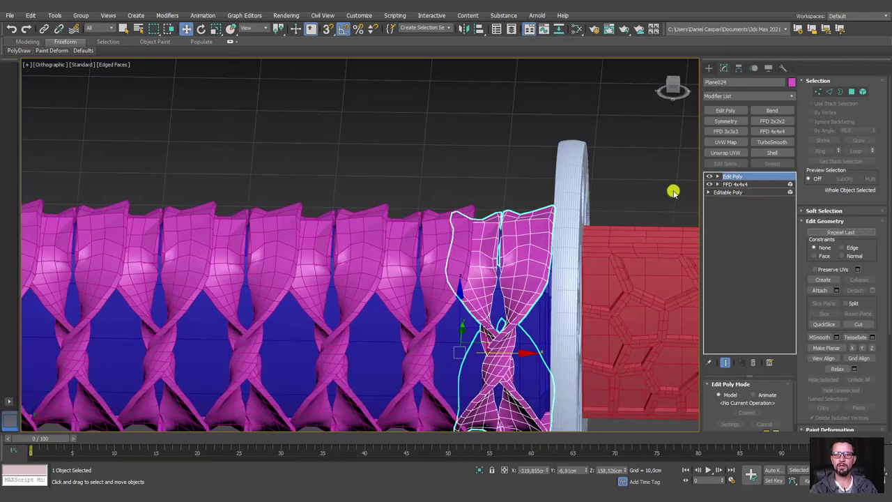
- Trim Plane024 to its top curved patch using edge Loop, Grow, inverted selection and Delete
click(829, 92)
scroll(520, 219, up, 4)
click(520, 220)
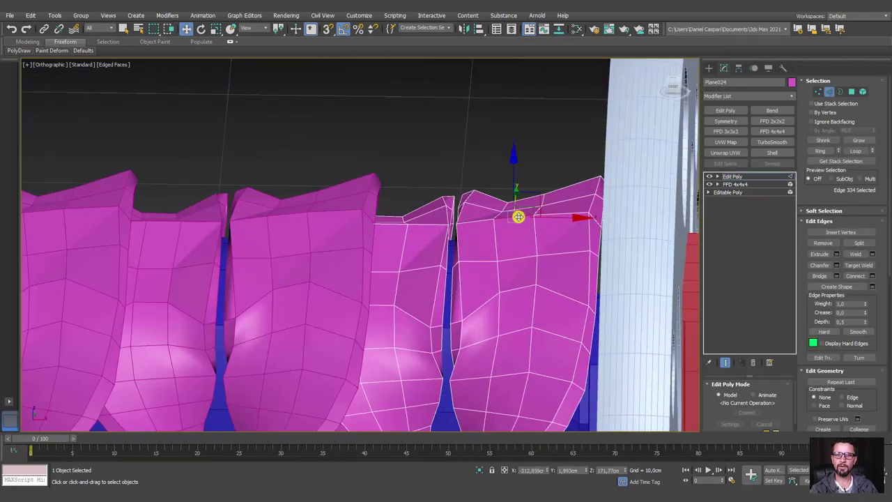
alt+middle_drag(520, 220, 575, 243)
click(843, 152)
alt+middle_drag(669, 195, 649, 203)
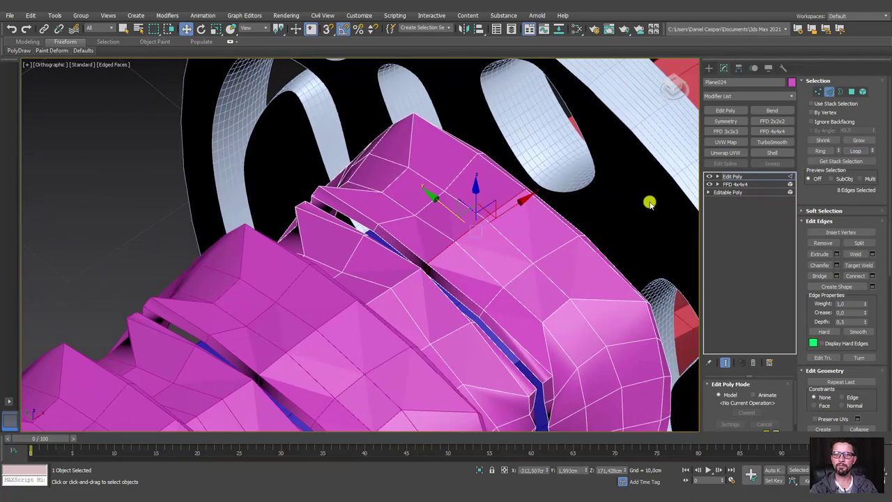
ctrl+click(851, 92)
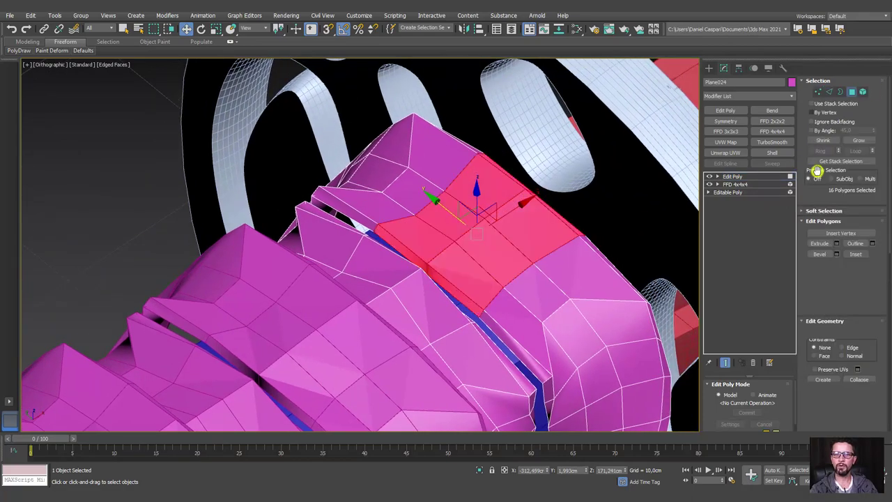
click(862, 141)
click(862, 141)
alt+middle_drag(630, 277, 564, 202)
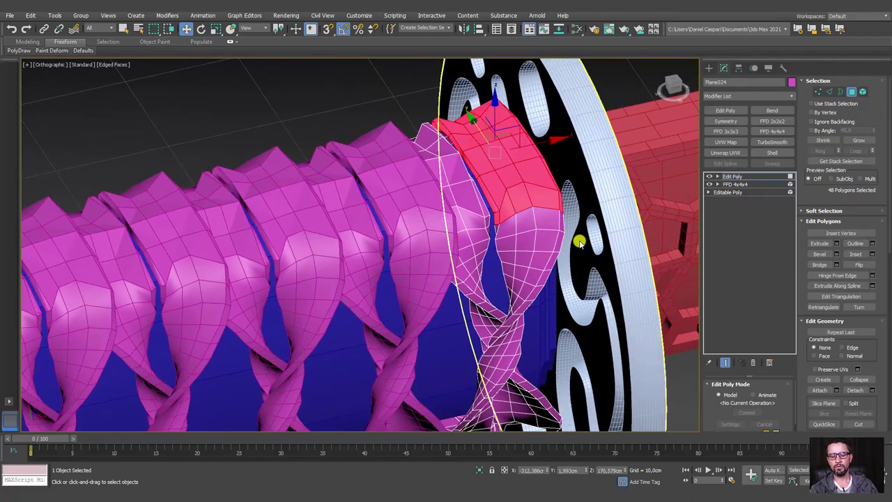
key(ctrl+i)
key(Delete)
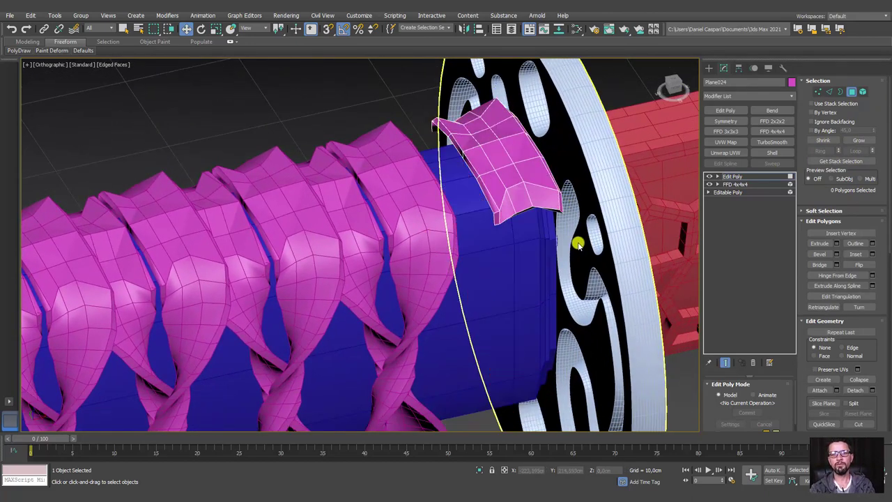
- Shift-drag Plane024's open border downward on Z into side walls forming a collar cap
click(835, 92)
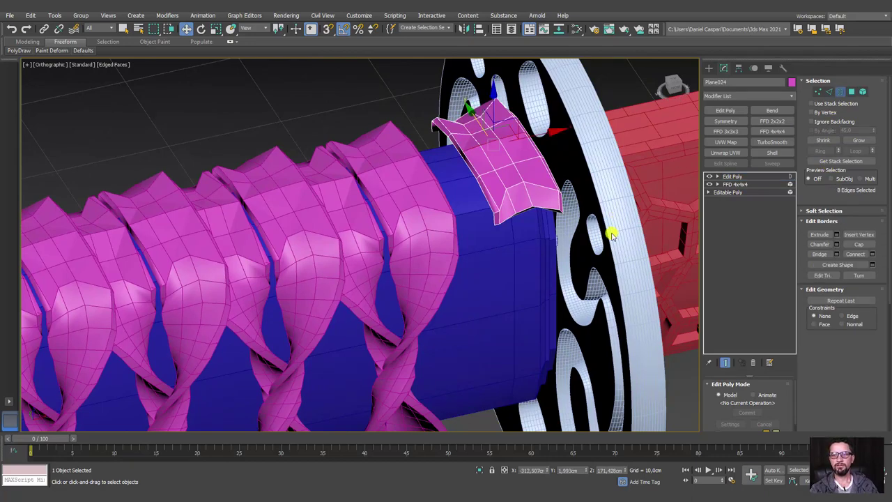
click(462, 97)
mouse_move(568, 214)
alt+middle_down()
mouse_move(569, 183)
mouse_move(519, 133)
alt+middle_up()
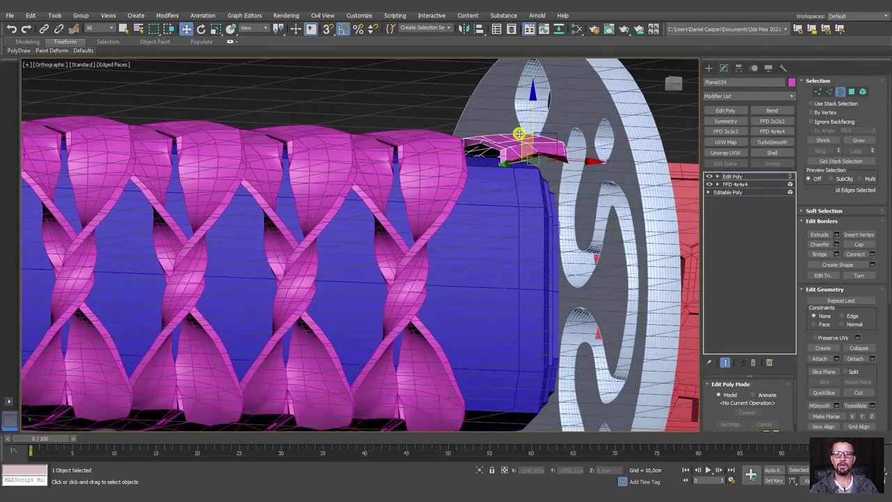
shift+drag(532, 114, 541, 241)
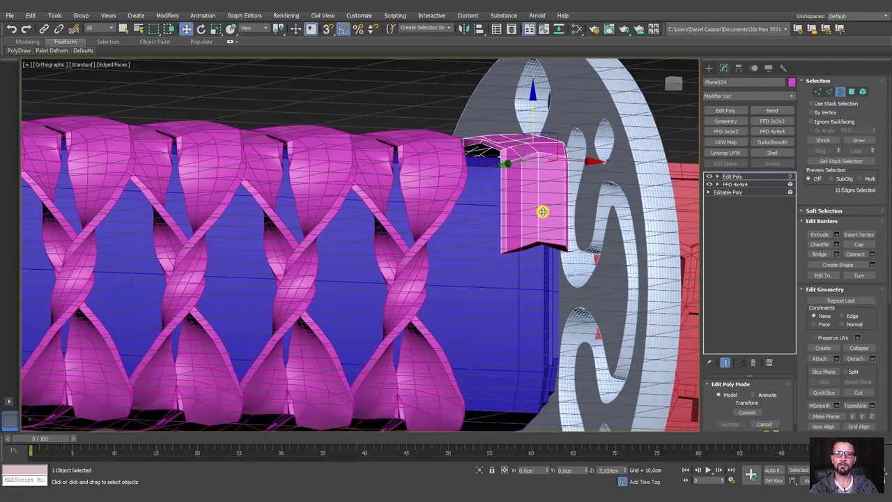
mouse_move(544, 247)
alt+middle_down()
mouse_move(590, 289)
mouse_move(537, 205)
mouse_move(562, 253)
mouse_move(631, 254)
alt+middle_up()
click(745, 177)
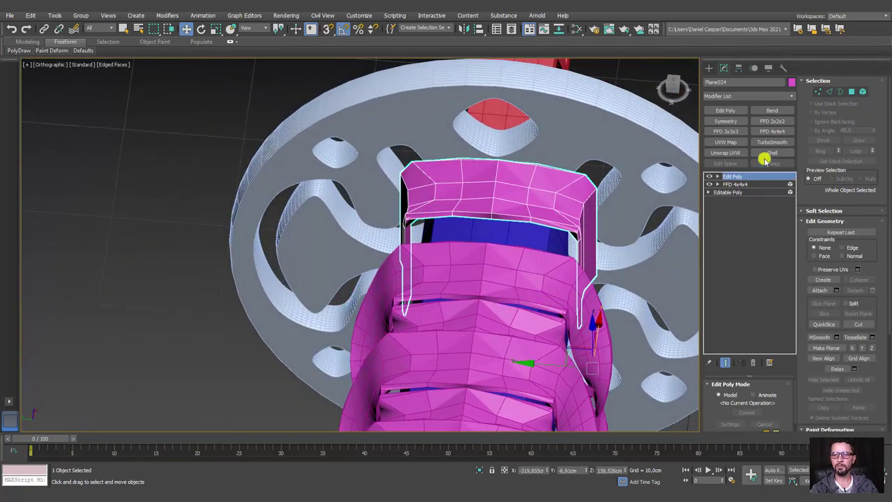
- Try an FFD 2x2x2 on Plane024, scaling its top points inward, then delete that modifier
click(771, 122)
click(717, 176)
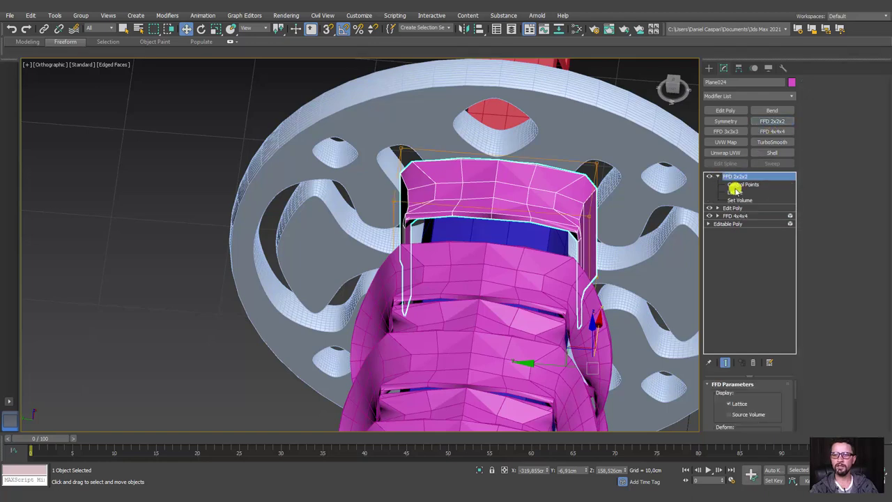
click(737, 190)
click(740, 184)
scroll(647, 198, down, 4)
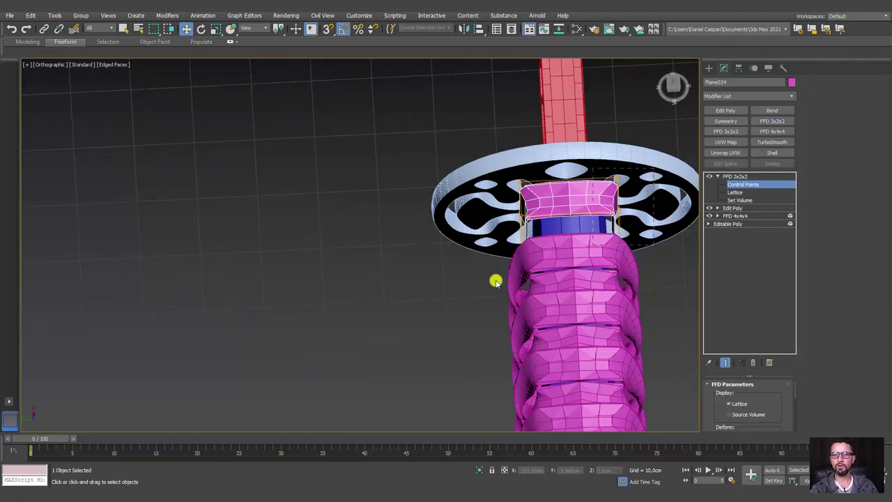
scroll(609, 202, up, 4)
key(r)
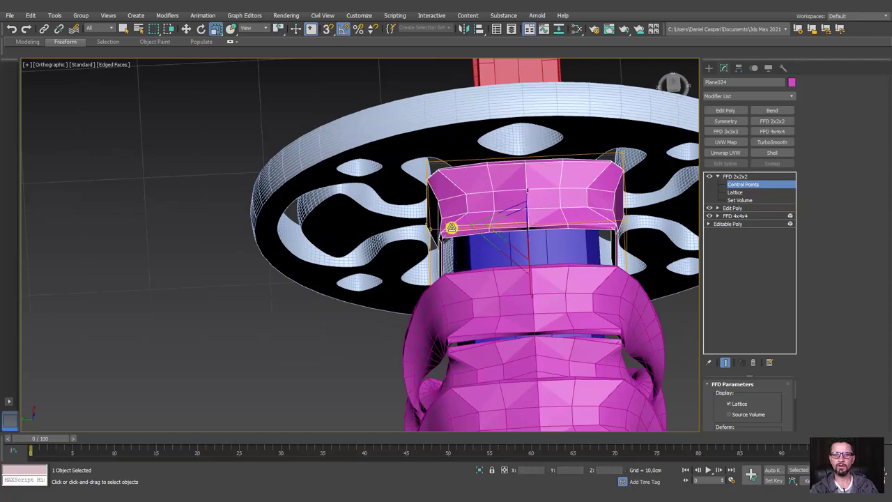
drag(451, 227, 456, 230)
mouse_move(480, 239)
alt+middle_down()
mouse_move(533, 188)
mouse_move(534, 175)
mouse_move(501, 199)
alt+middle_up()
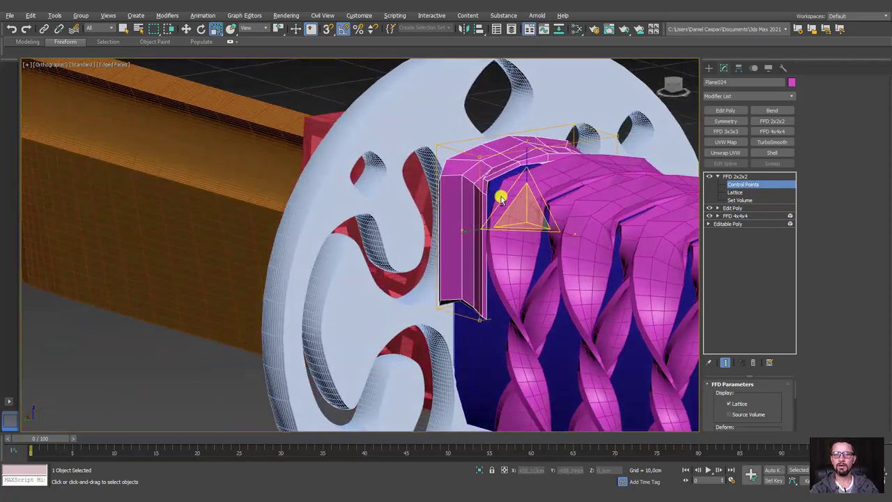
click(742, 176)
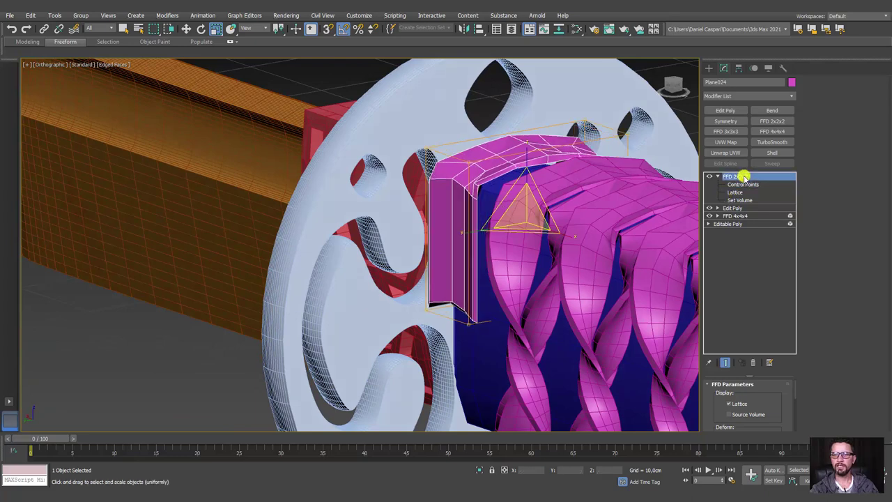
click(753, 361)
- Apply FFD 3x3x3 to Plane024, lower its top control points, and add an Edit Poly modifier
click(726, 131)
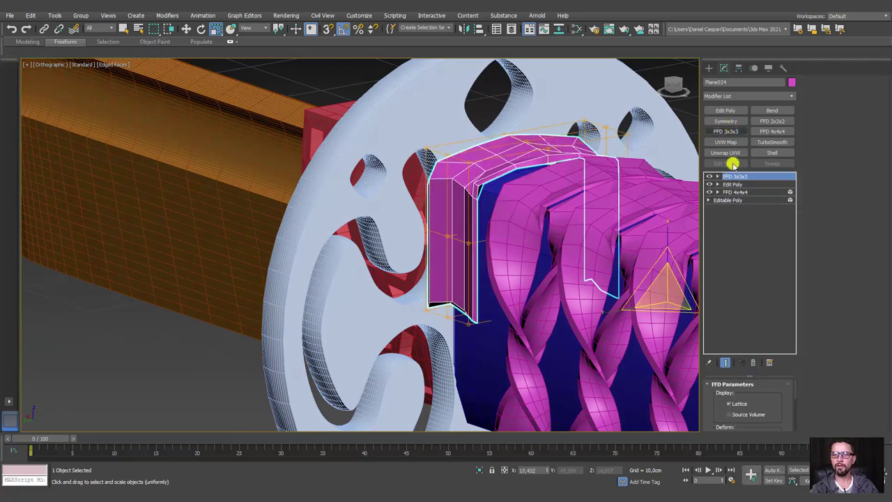
click(718, 176)
click(740, 184)
alt+middle_drag(639, 184, 549, 135)
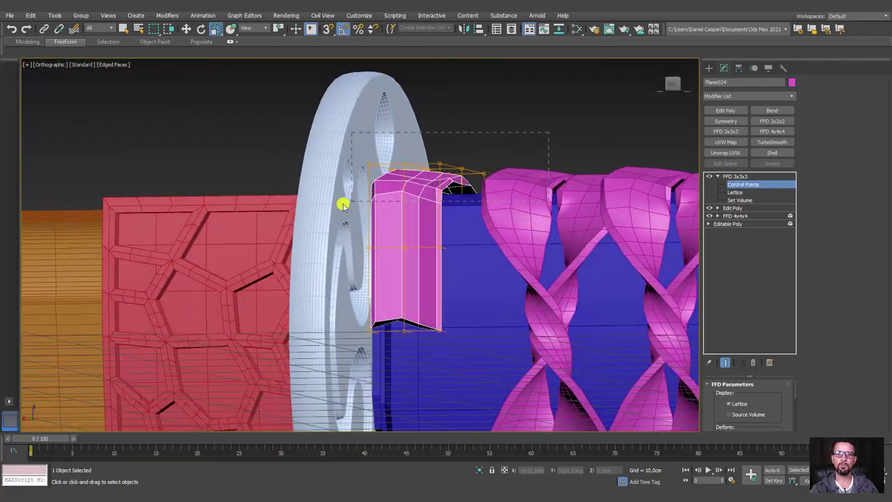
mouse_move(342, 205)
alt+middle_down()
mouse_move(438, 179)
mouse_move(369, 179)
mouse_move(456, 213)
mouse_move(472, 167)
alt+middle_up()
key(w)
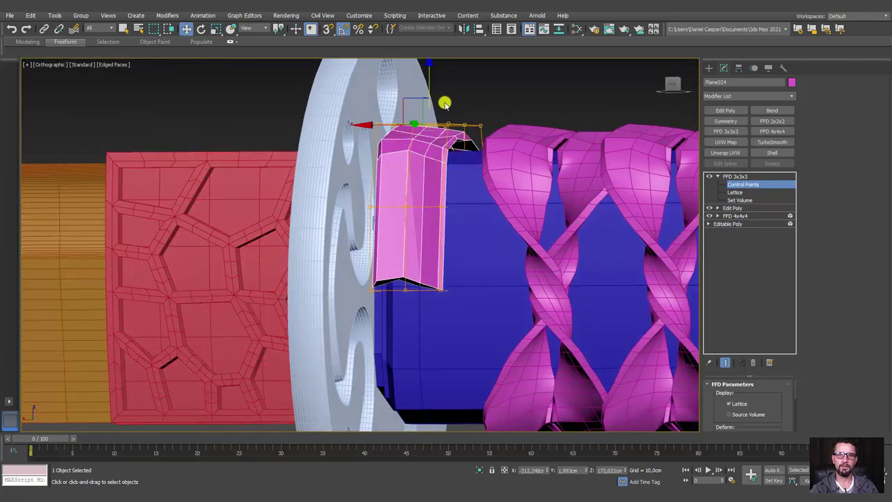
drag(430, 88, 428, 95)
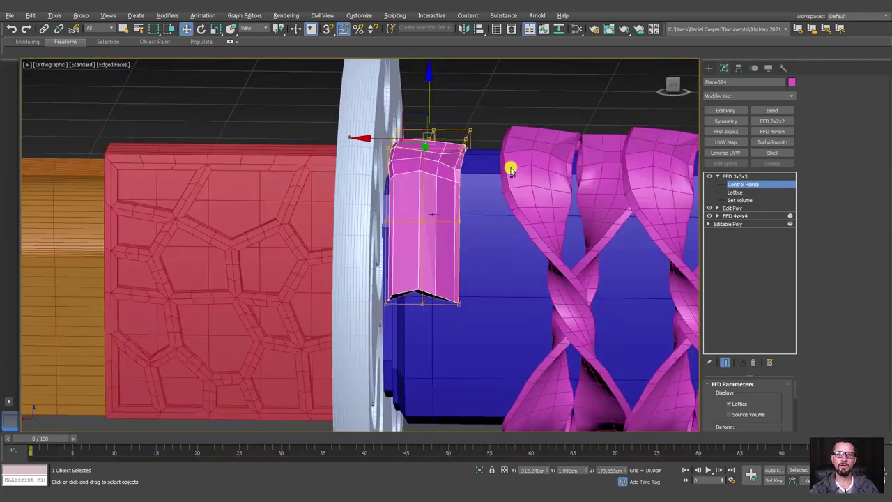
alt+middle_drag(428, 95, 509, 171)
click(735, 177)
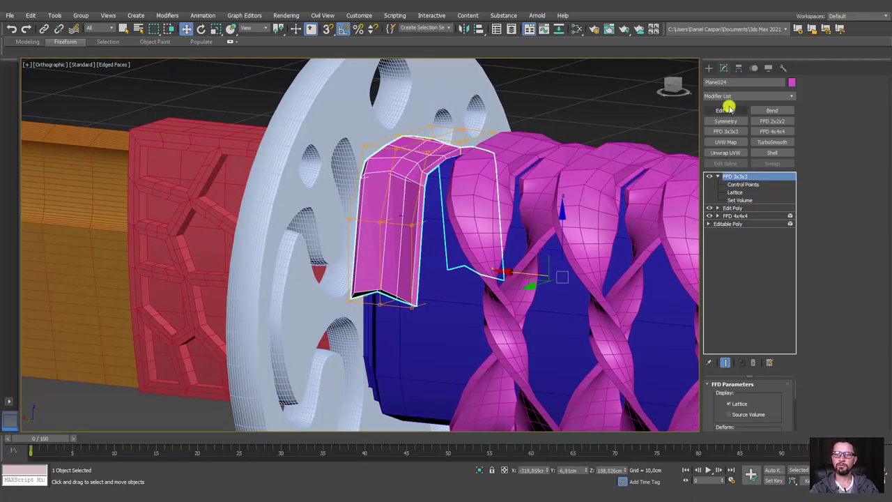
click(725, 111)
- Check Plane024's open borders, then add a Symmetry modifier mirrored on the X axis
click(840, 93)
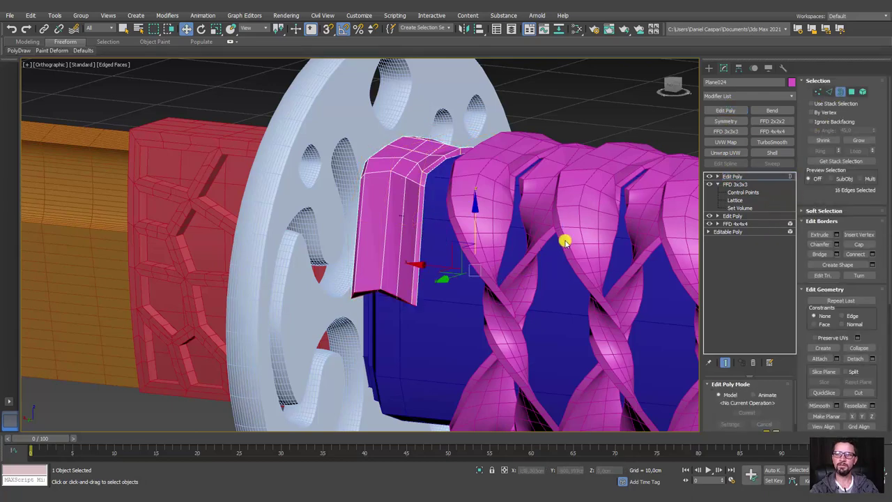
alt+middle_drag(564, 239, 567, 267)
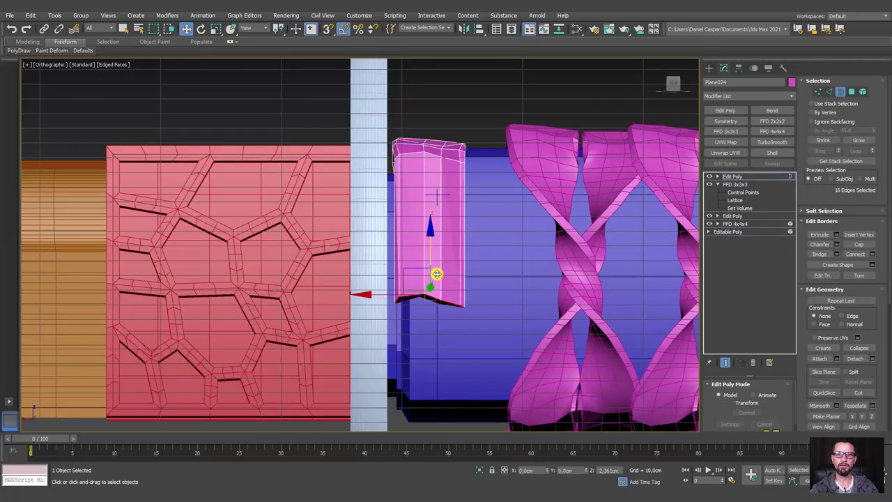
alt+middle_drag(461, 261, 756, 149)
click(731, 176)
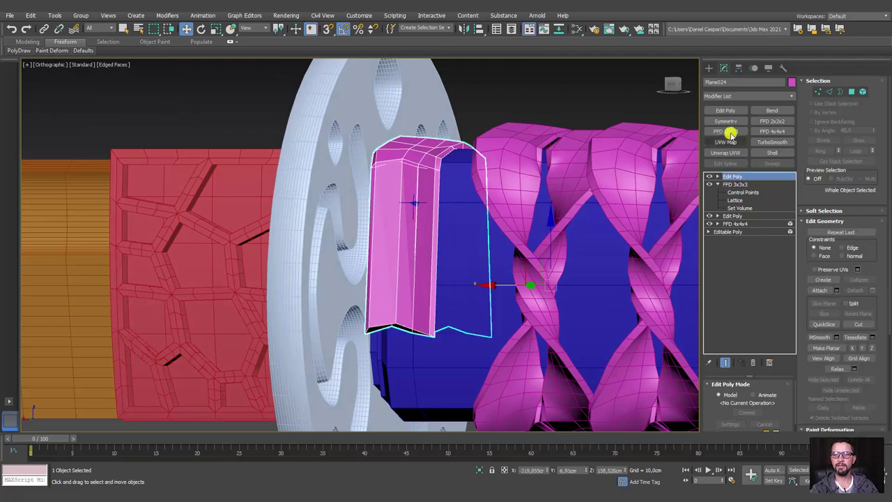
click(726, 120)
mouse_move(494, 272)
middle_down()
mouse_move(494, 203)
mouse_move(480, 193)
mouse_move(513, 165)
mouse_move(520, 205)
mouse_move(504, 235)
mouse_move(497, 295)
mouse_move(492, 272)
mouse_move(375, 243)
mouse_move(346, 223)
mouse_move(419, 230)
middle_up()
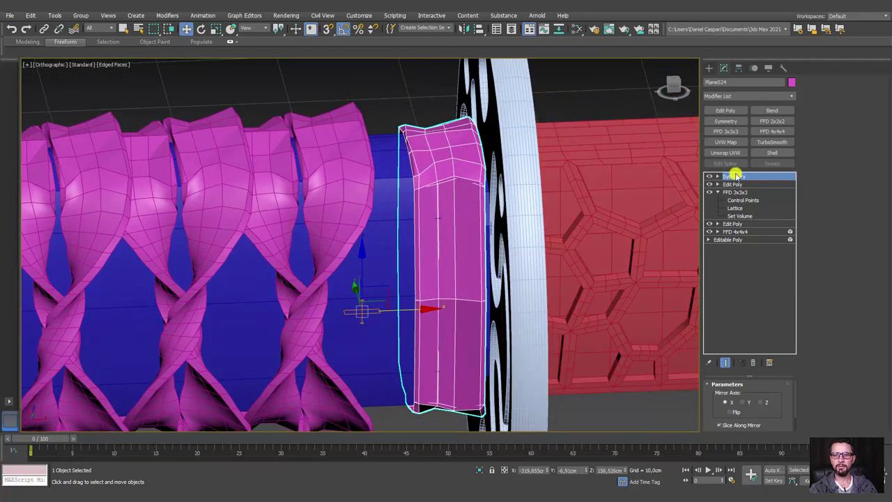
- Add Edit Poly, relax the collar element and push it outward along its normals
click(724, 110)
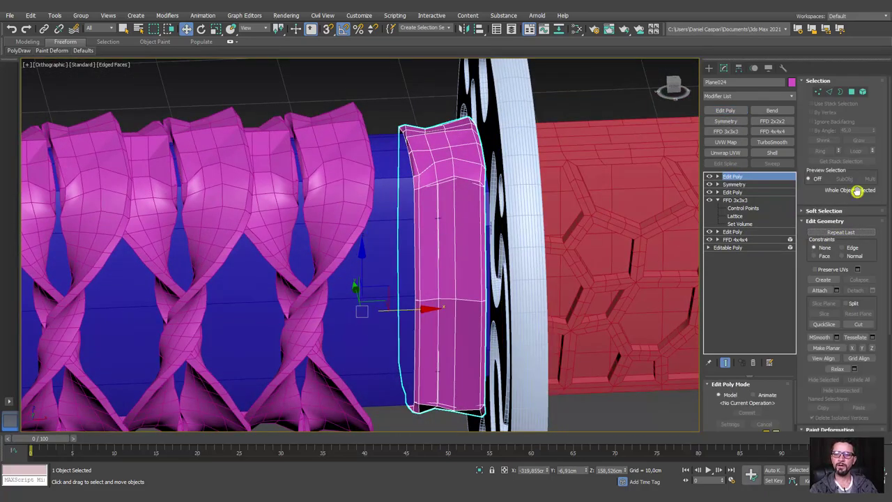
click(862, 92)
click(432, 249)
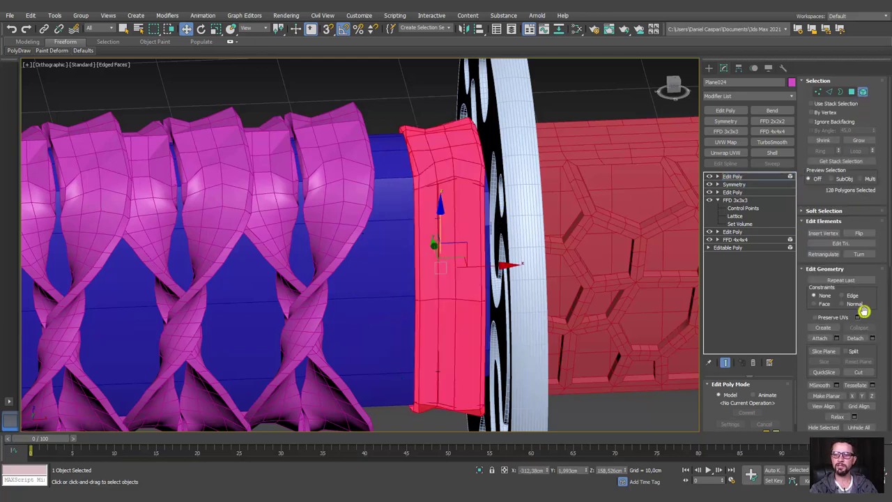
scroll(863, 311, down, 5)
click(841, 232)
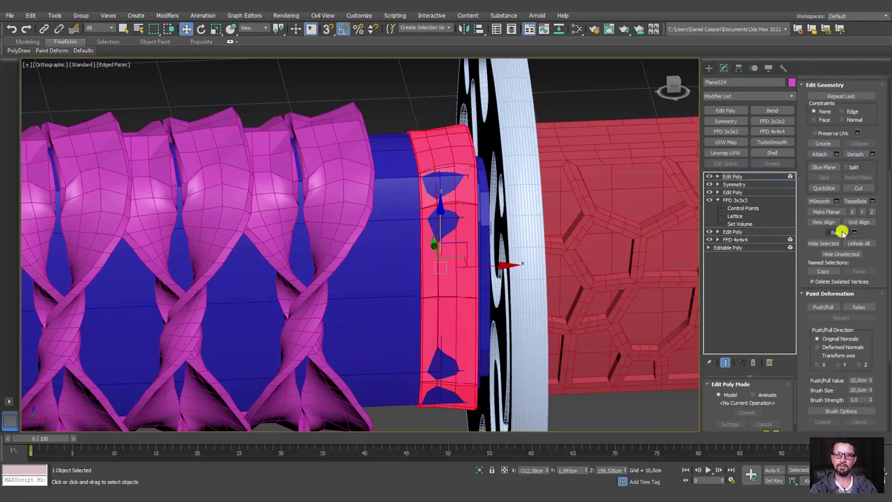
click(844, 120)
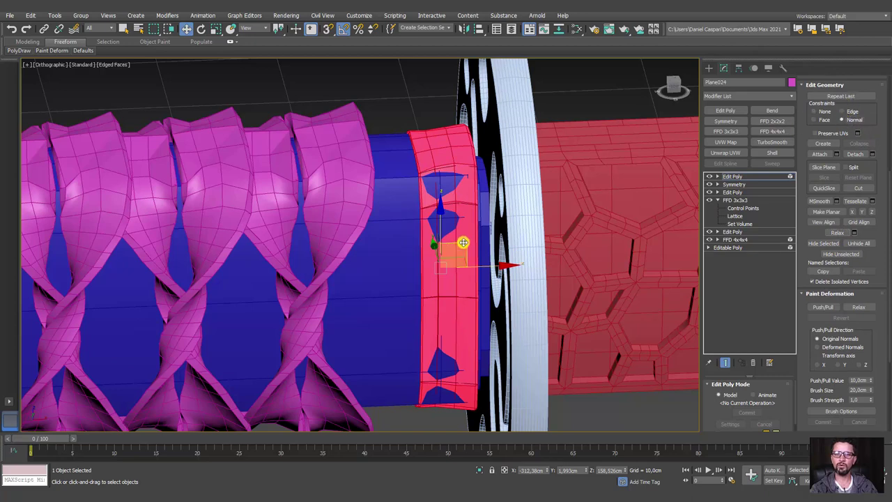
drag(494, 266, 480, 269)
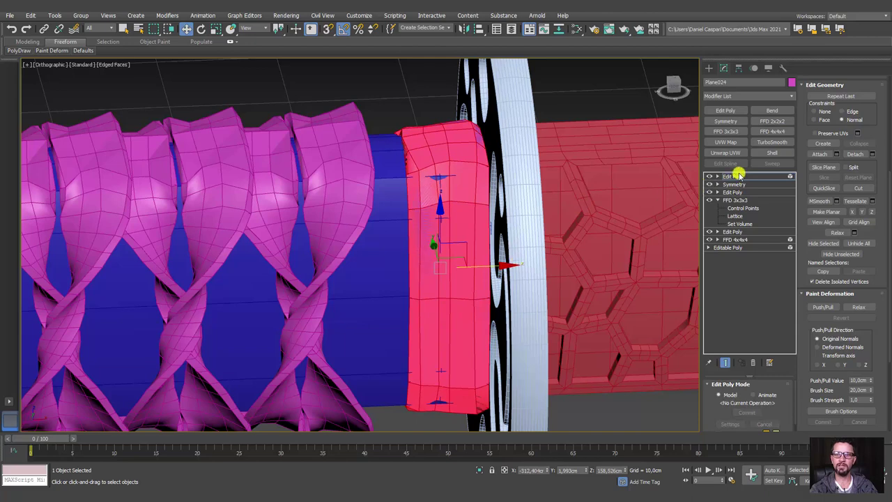
- Shift-drag the smoothed collar piece leftward to start a copy
click(738, 175)
alt+middle_drag(468, 259, 422, 286)
mouse_move(394, 293)
mouse_down()
mouse_move(378, 292)
mouse_move(410, 292)
mouse_move(315, 292)
mouse_up()
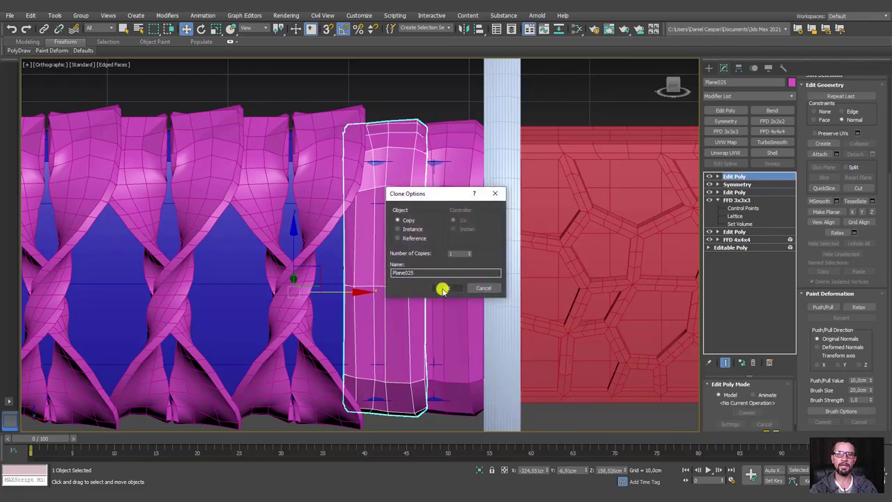
- Create copy Plane025 and scale it with Plane024 non-uniformly to 110% on Y
click(444, 287)
alt+middle_drag(408, 292, 427, 292)
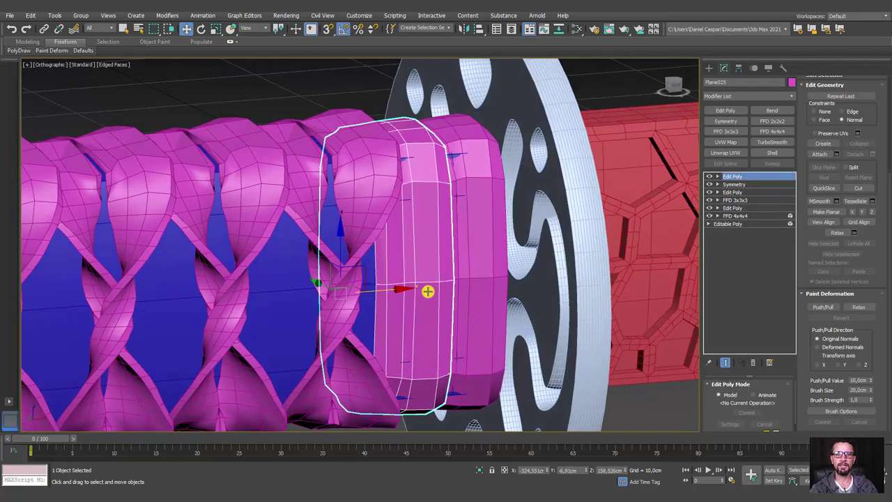
ctrl+click(467, 262)
alt+middle_drag(466, 261, 469, 293)
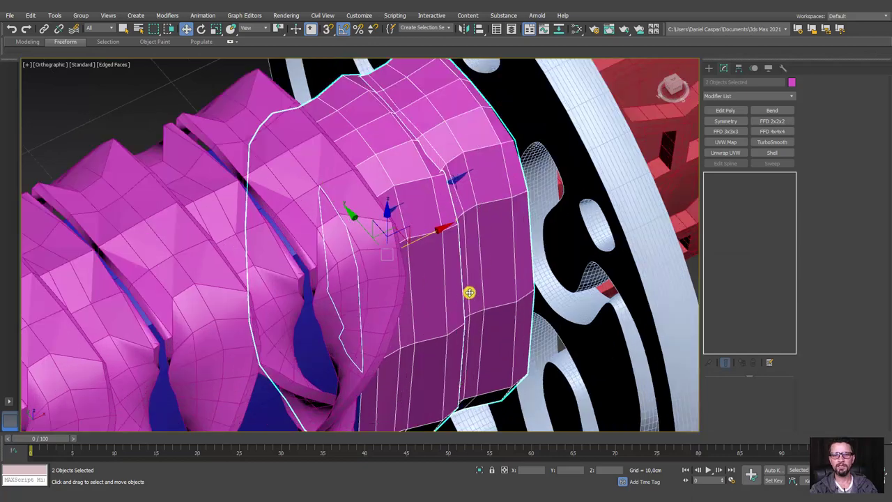
key(r)
drag(430, 296, 435, 303)
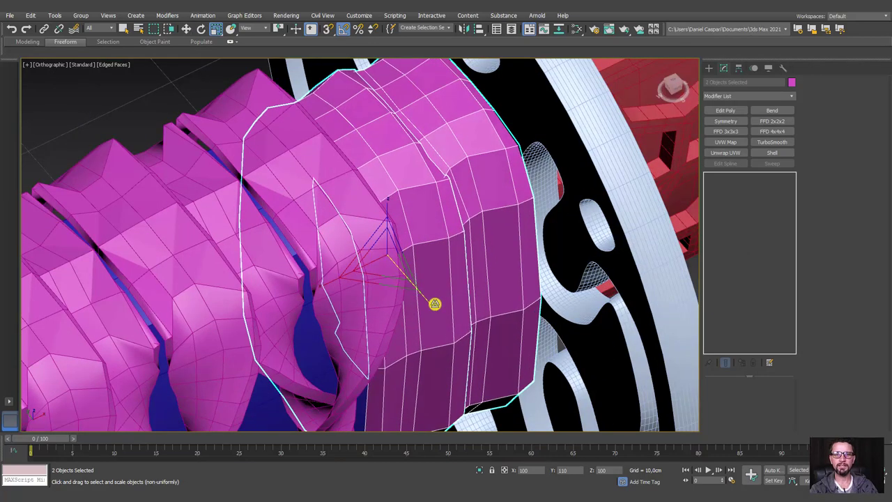
mouse_move(434, 304)
alt+middle_down()
mouse_move(464, 288)
mouse_move(454, 259)
mouse_move(518, 257)
alt+middle_up()
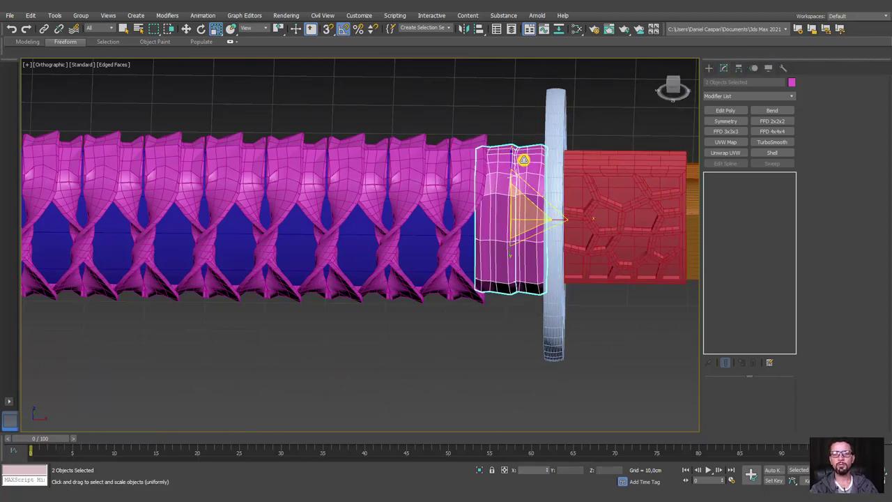
- Zoom out to the whole sword and window-select all 21 handle parts
scroll(523, 155, down, 4)
scroll(490, 247, down, 2)
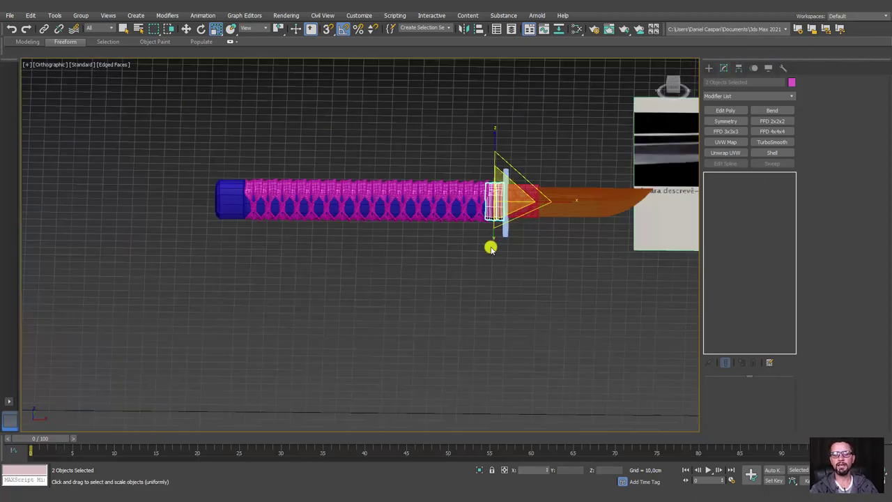
scroll(494, 244, up, 2)
scroll(552, 254, down, 2)
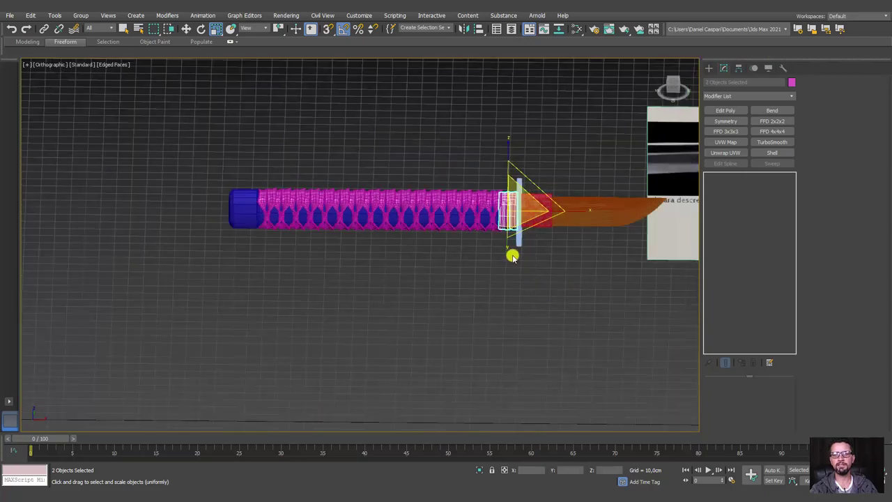
scroll(512, 257, up, 2)
drag(80, 108, 80, 107)
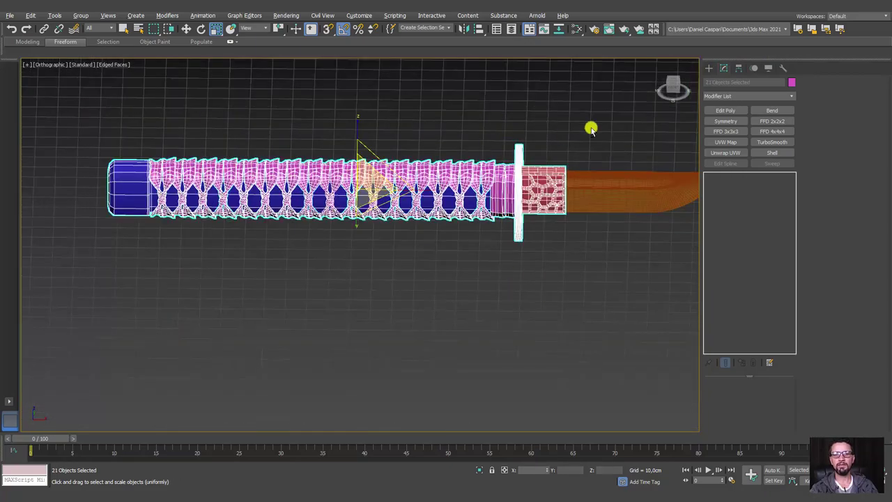
alt+middle_drag(617, 266, 460, 225)
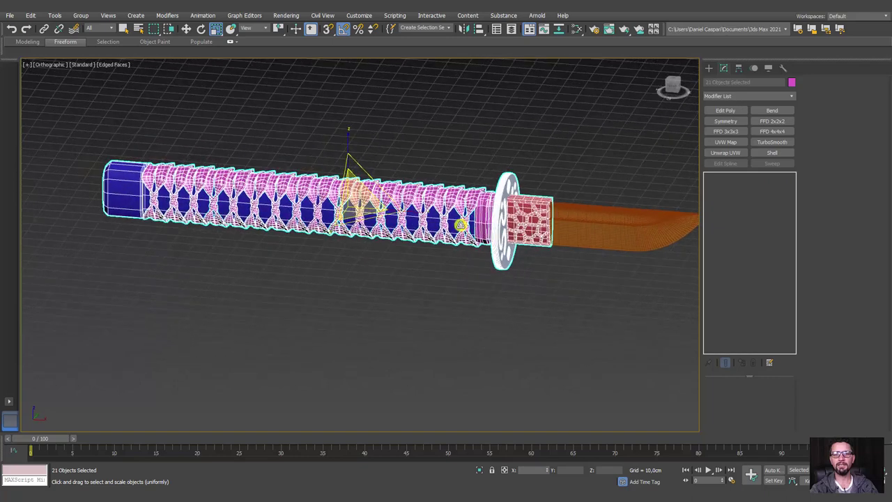
- Apply Reset XForm to the selected handle parts, adding an XForm modifier
click(783, 69)
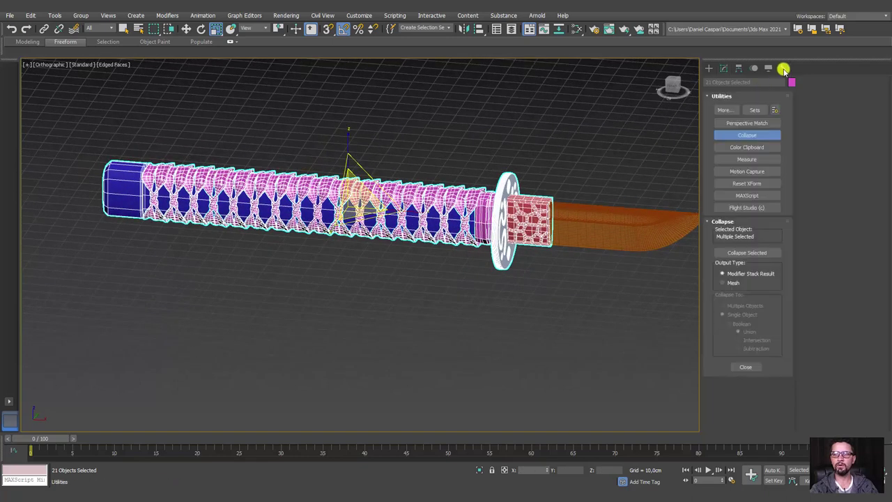
click(750, 185)
click(751, 237)
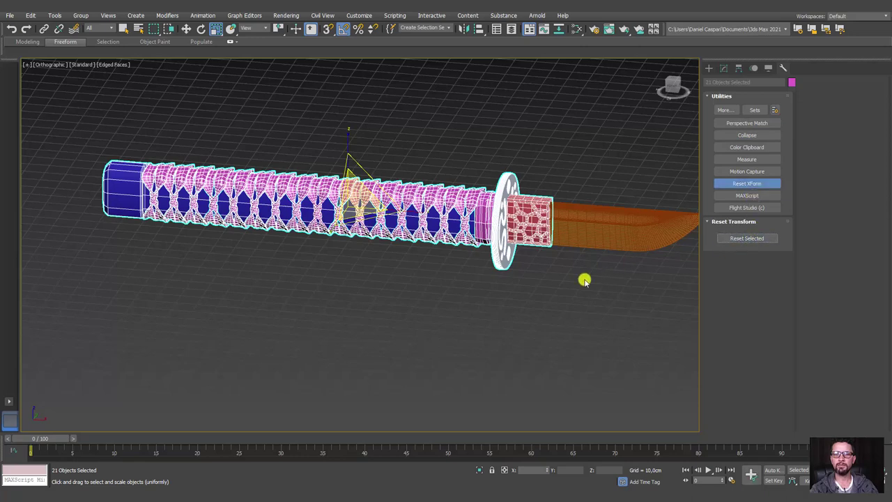
click(725, 69)
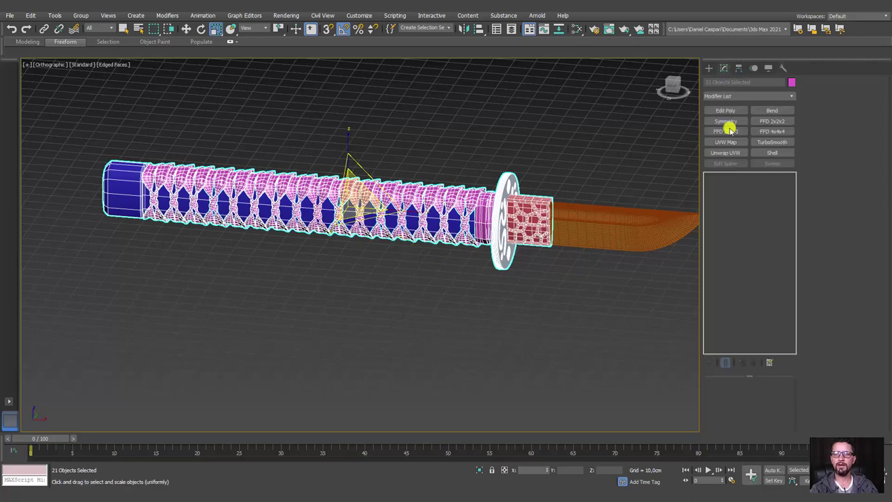
- Convert the handle, guard and collar pieces to Editable Mesh
click(494, 224)
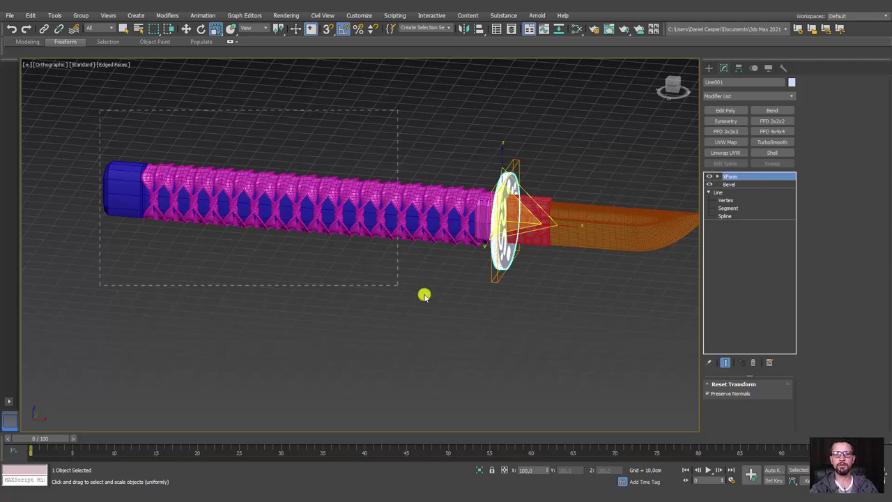
key(ctrl+z)
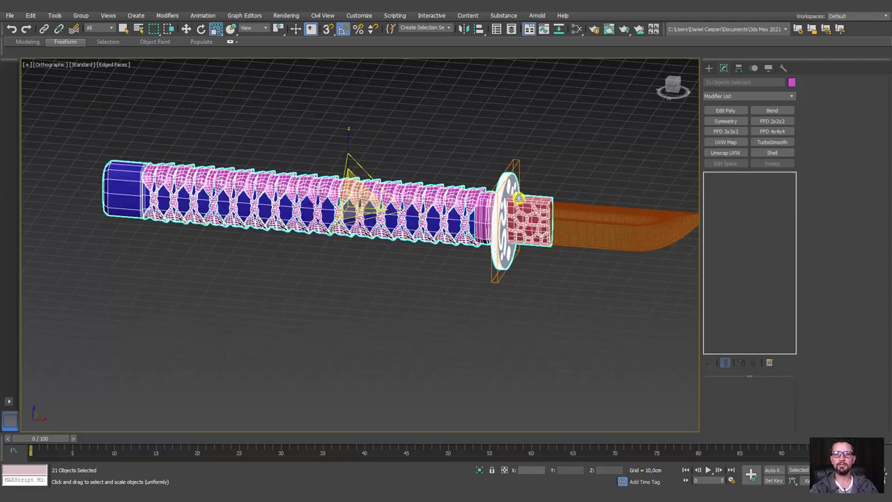
right_click(518, 199)
mouse_move(551, 297)
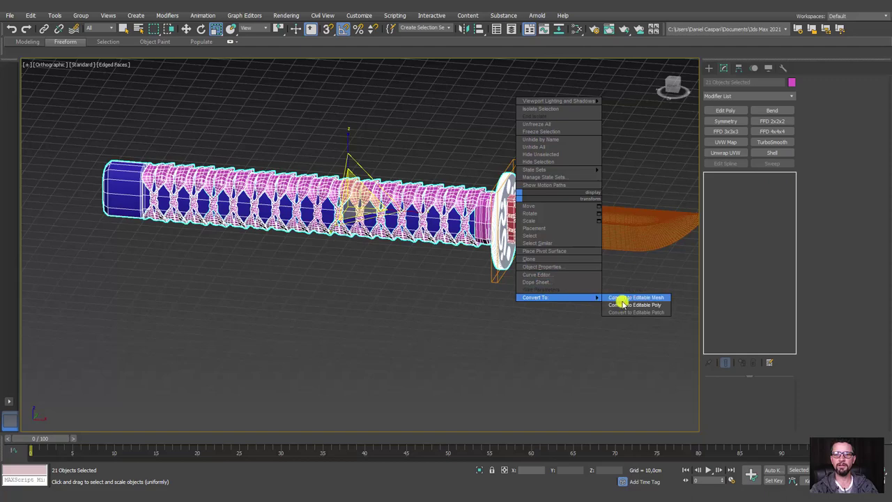
click(620, 301)
right_click(505, 234)
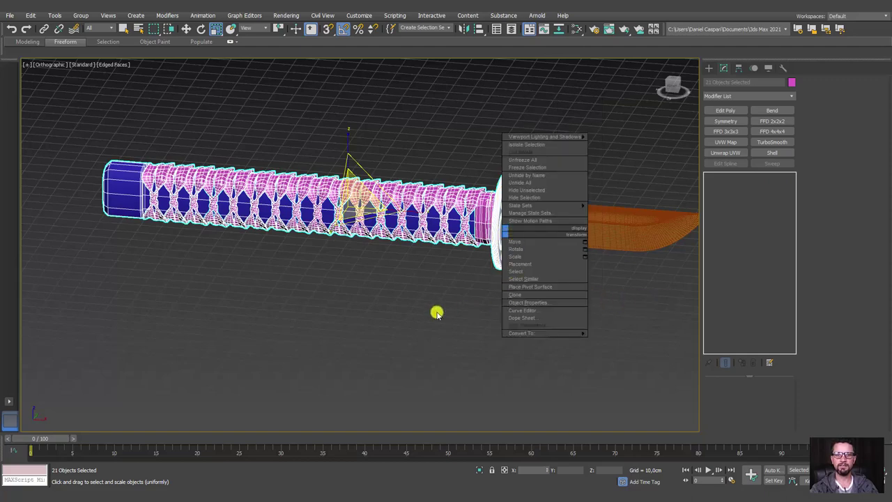
alt+middle_drag(436, 312, 287, 320)
- Deselect the sword and select Plane001, the lower-right reference image plane
scroll(287, 321, down, 5)
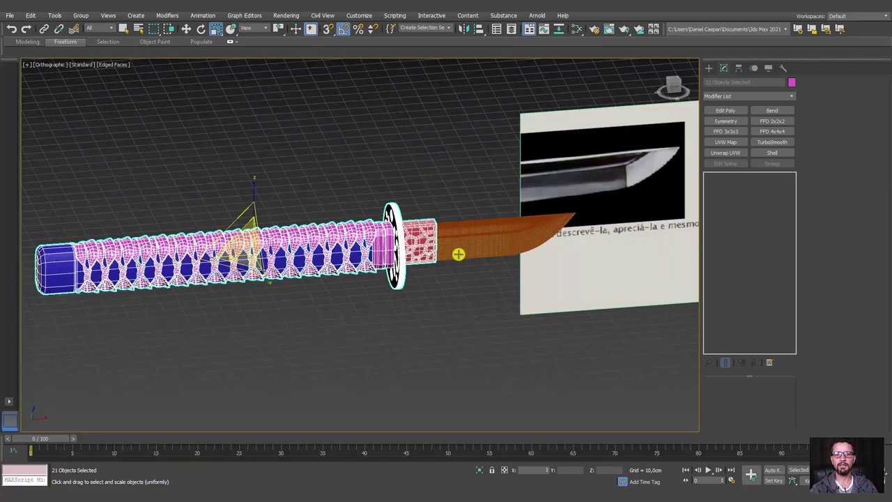
click(454, 253)
mouse_move(531, 304)
alt+middle_down()
mouse_move(446, 307)
mouse_move(418, 276)
alt+middle_up()
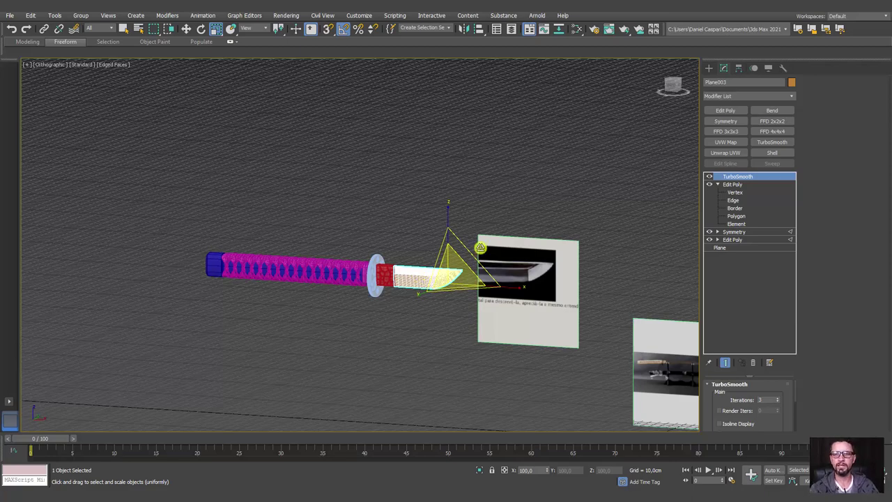
alt+middle_drag(547, 219, 528, 274)
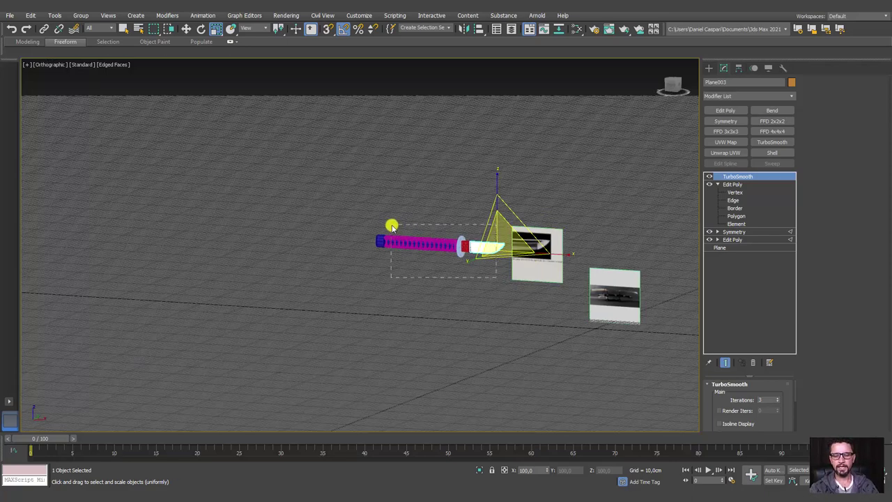
click(366, 219)
click(611, 297)
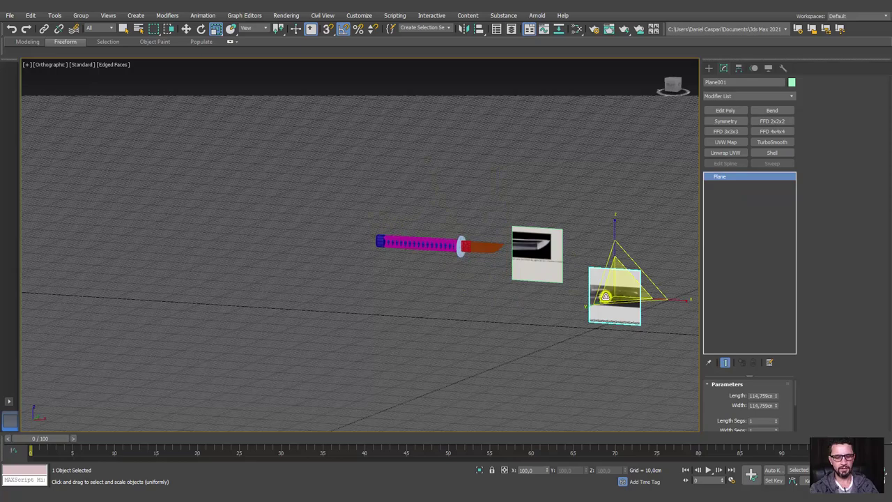
- In Front view, scale up Plane001 and move it behind the sword so the katanas line up
key(f)
scroll(574, 283, down, 5)
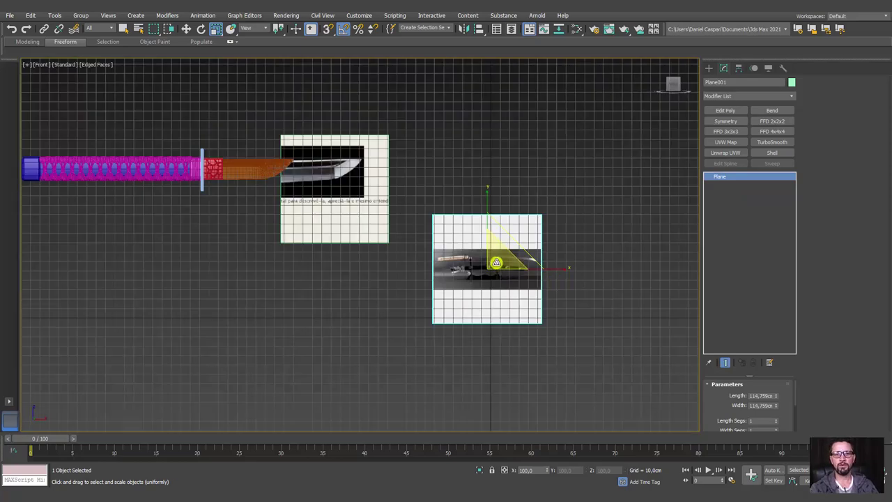
drag(496, 262, 499, 159)
key(g)
scroll(528, 225, up, 2)
key(w)
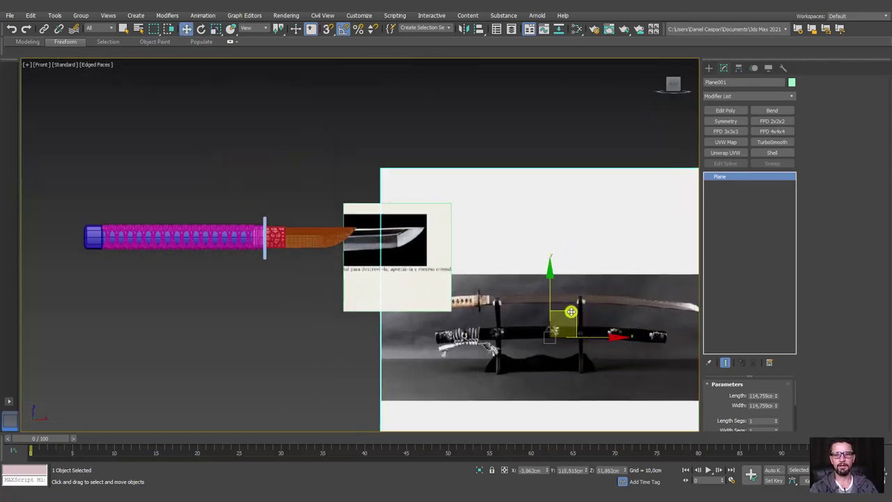
mouse_move(570, 311)
mouse_down()
mouse_move(272, 225)
mouse_move(331, 225)
mouse_move(313, 192)
mouse_up()
key(r)
key(w)
mouse_move(324, 226)
mouse_down()
mouse_move(380, 244)
mouse_move(424, 270)
mouse_move(426, 285)
mouse_up()
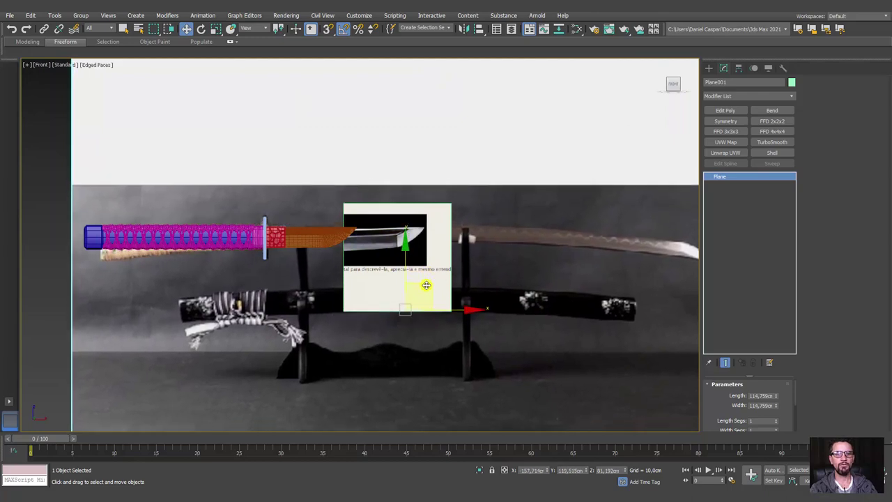
drag(425, 285, 426, 283)
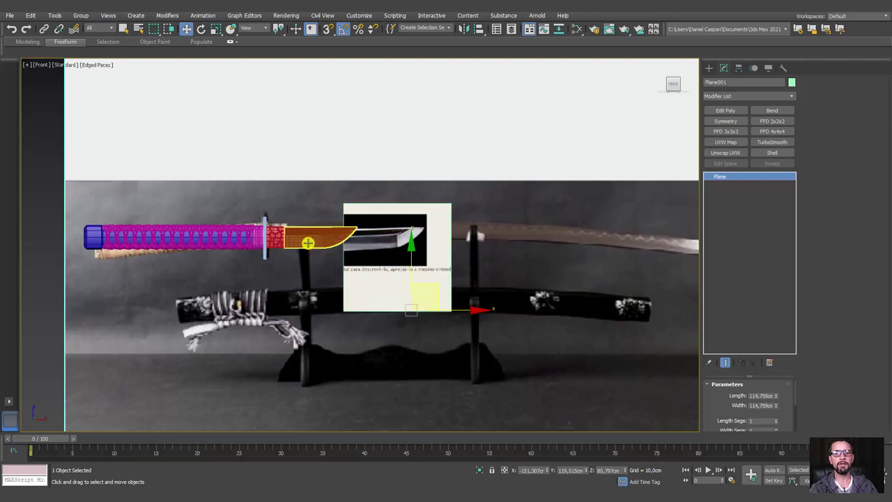
- Stretch the blade's tip vertices out to the reference katana's point
click(307, 242)
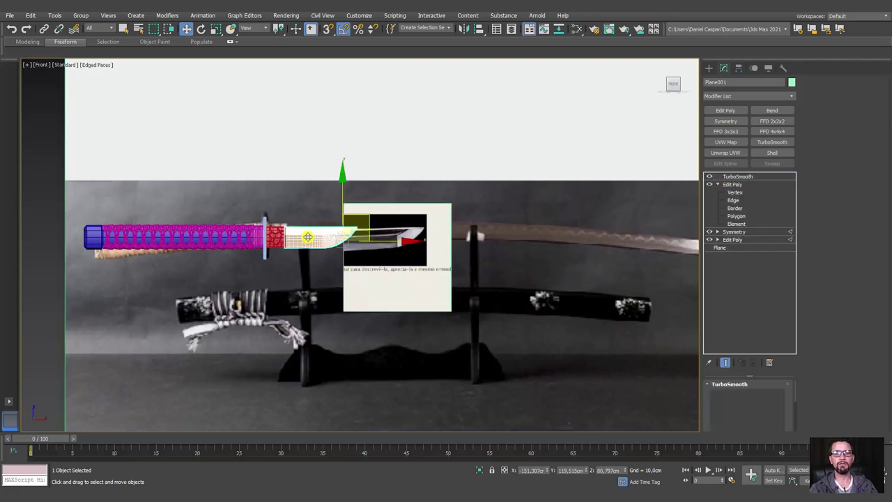
click(733, 192)
drag(319, 274, 321, 274)
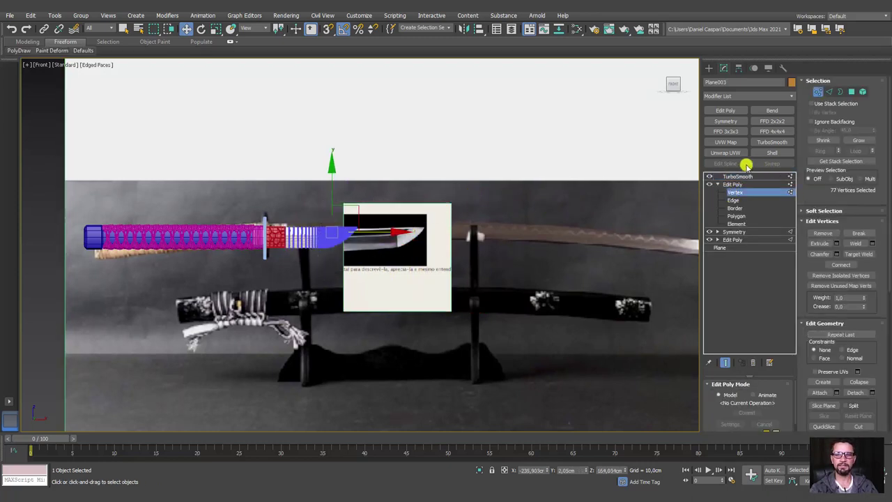
click(708, 176)
scroll(362, 230, up, 3)
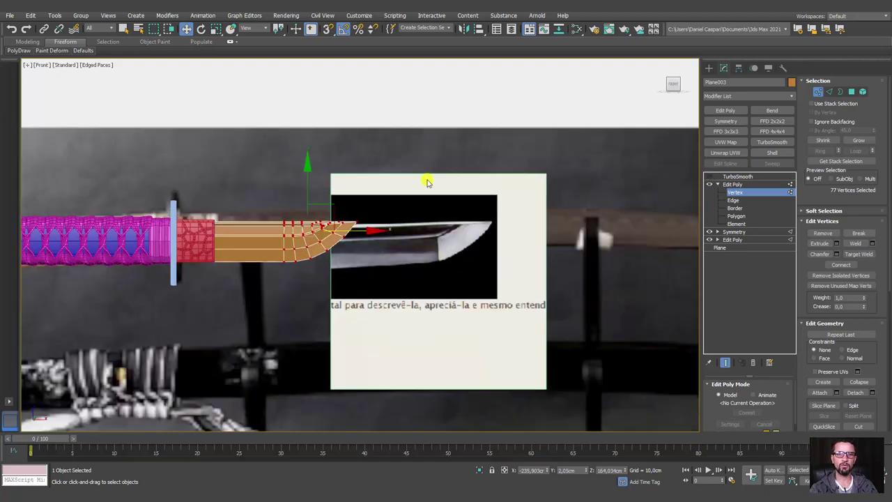
scroll(265, 276, down, 5)
drag(329, 264, 519, 260)
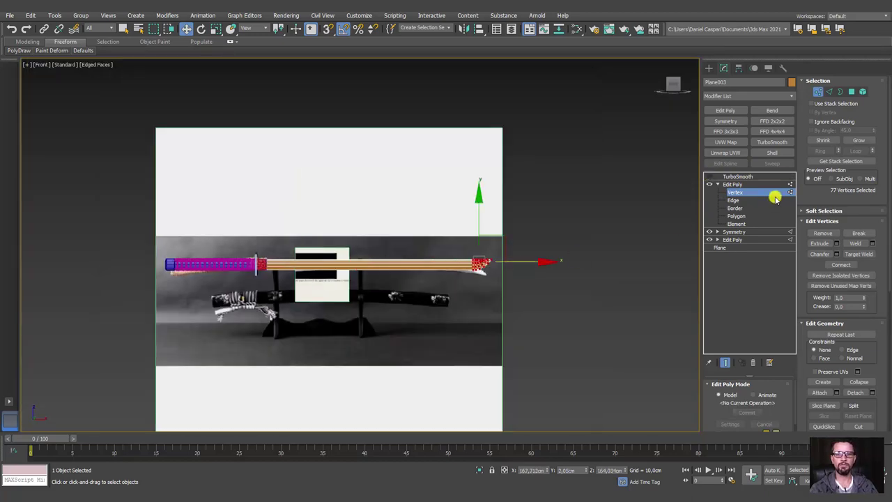
- Connect the blade's edges with 17 new loop segments
key(2)
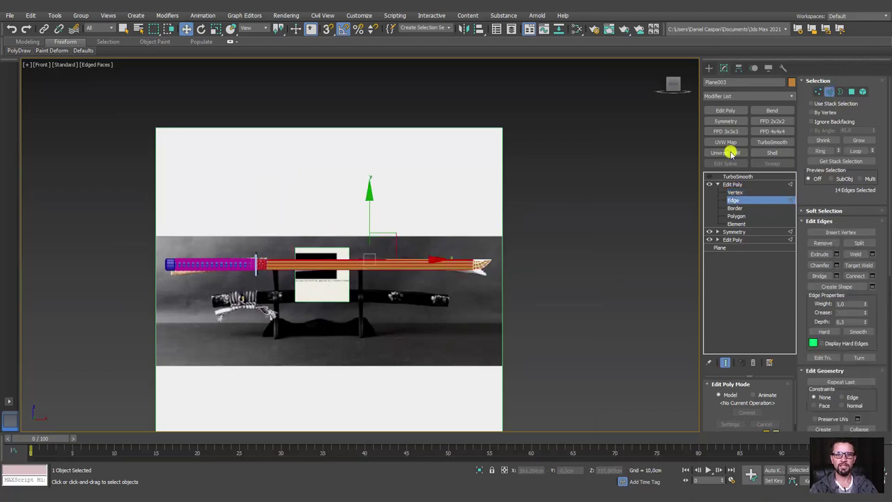
key(ctrl+shift+e)
scroll(352, 202, up, 2)
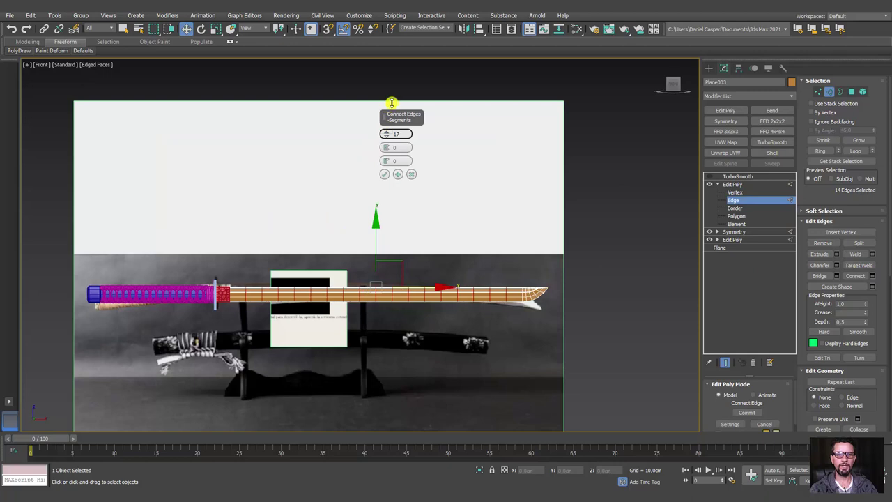
click(384, 175)
- Add a Bend modifier to the blade
click(733, 184)
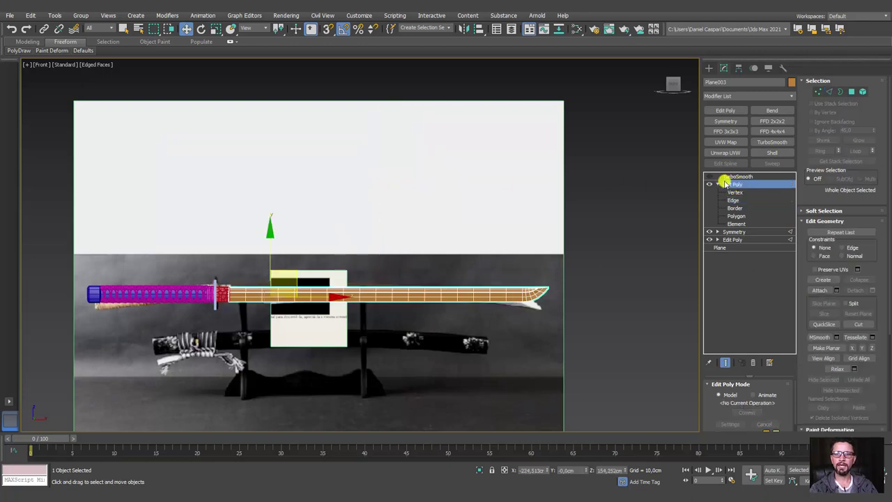
click(717, 183)
click(772, 111)
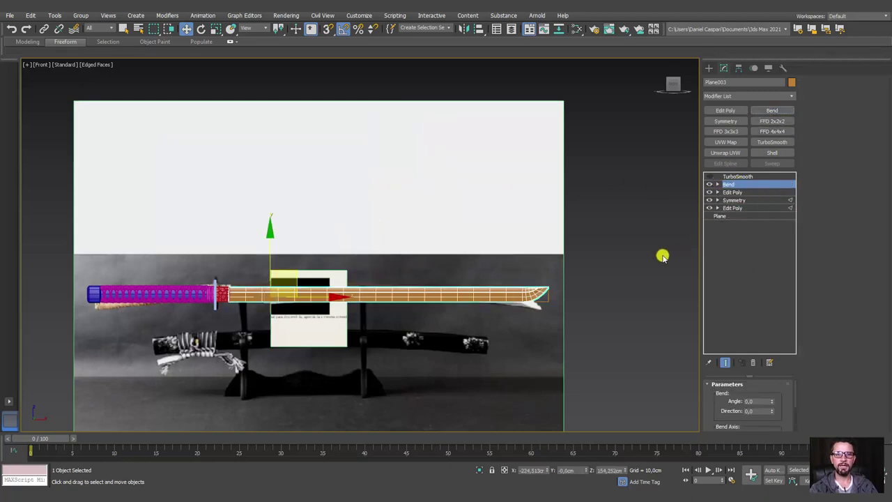
- Bend the blade sharply and set the bend axis to X
drag(772, 401, 756, 310)
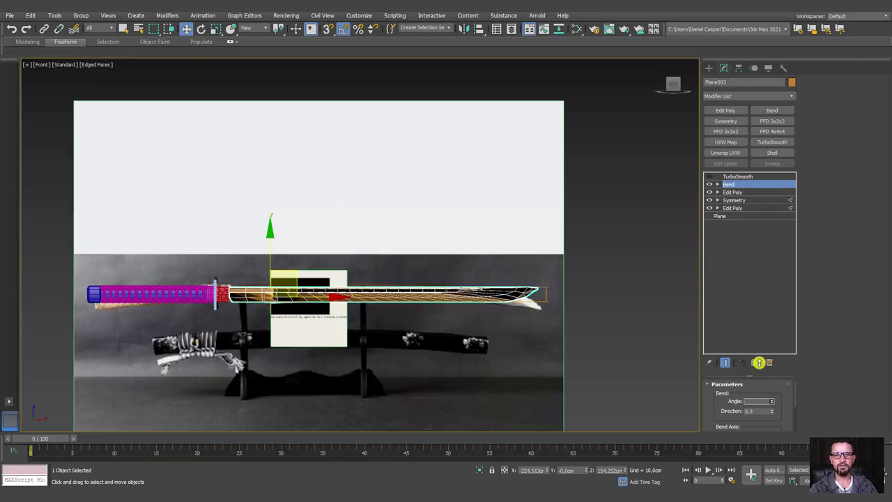
alt+middle_drag(372, 296, 232, 231)
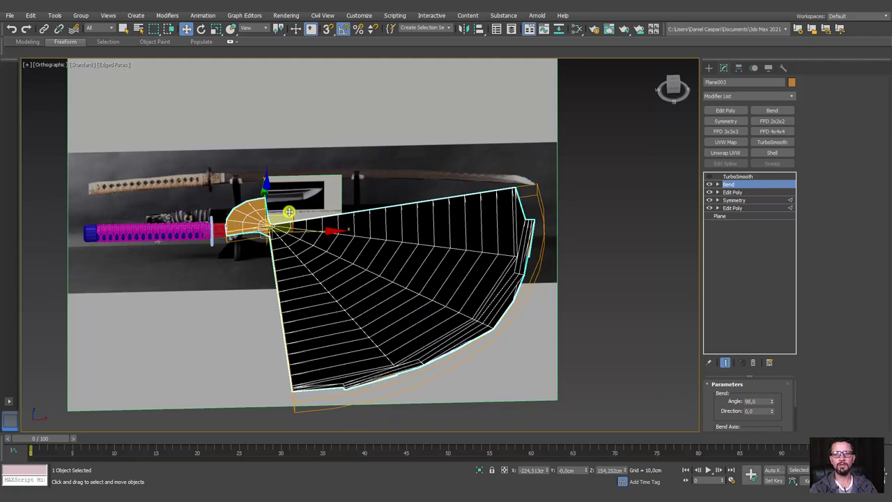
drag(714, 401, 738, 374)
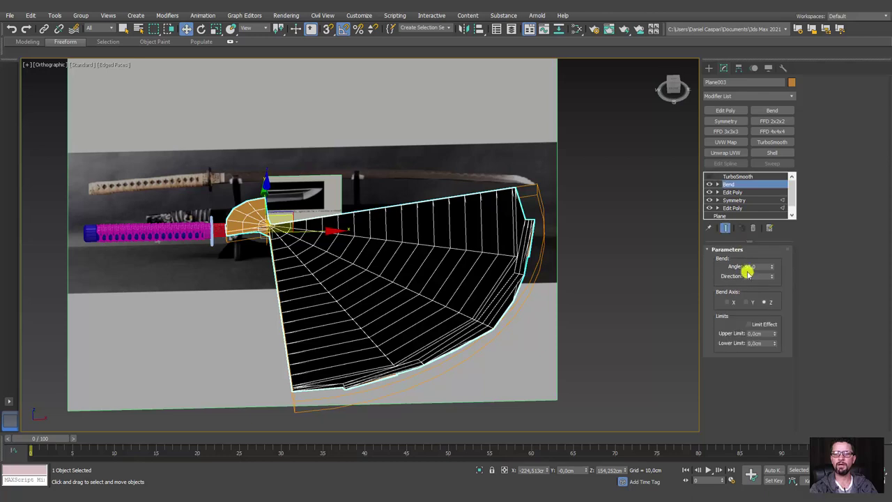
click(751, 302)
click(727, 302)
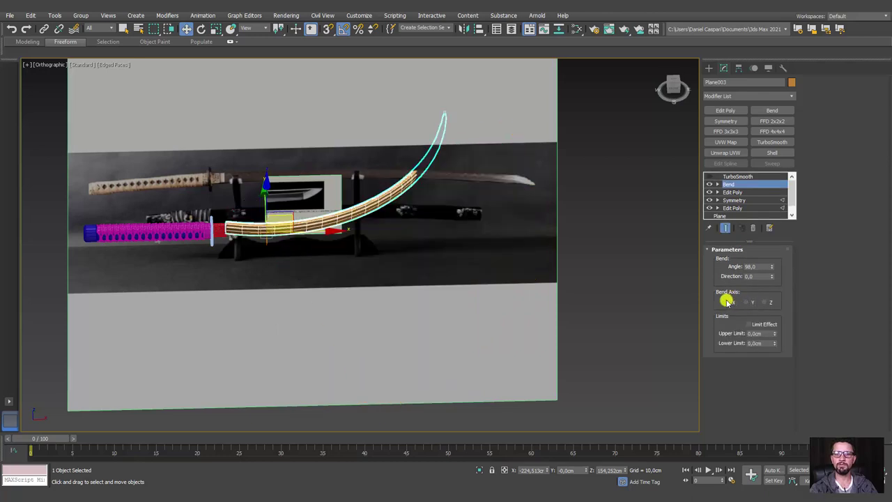
mouse_move(446, 284)
alt+middle_down()
mouse_move(454, 239)
mouse_move(474, 282)
alt+middle_up()
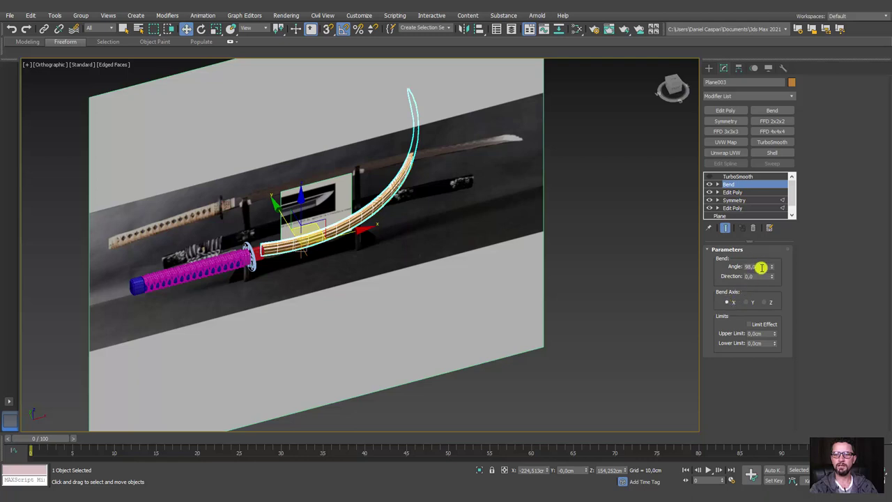
- Set the Bend angle to 15 and the direction to 90
drag(762, 267, 735, 265)
text(15)
key(Return)
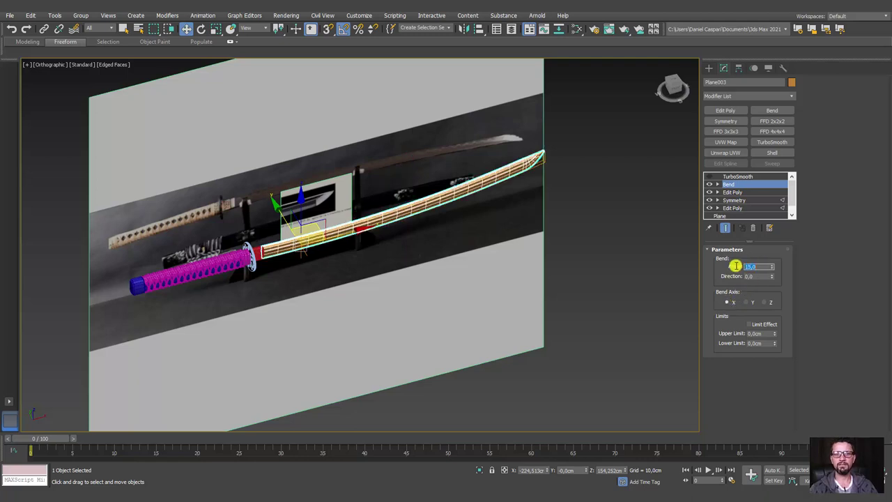
drag(758, 277, 733, 276)
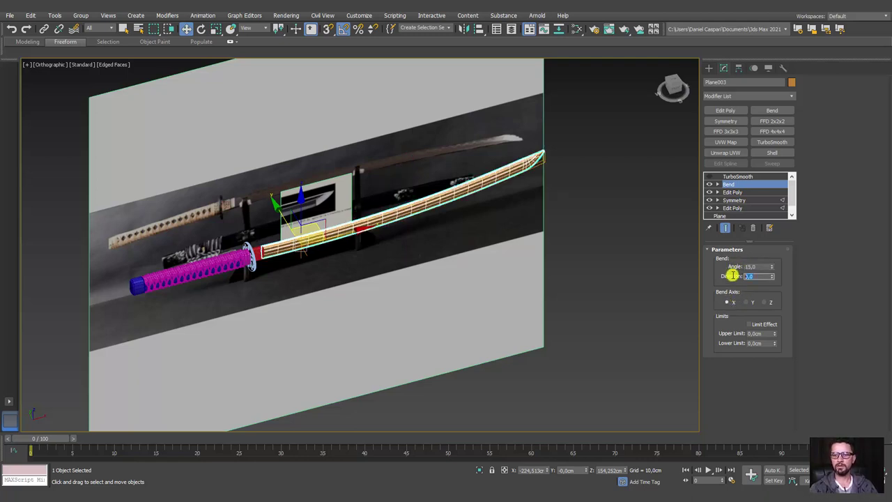
text(90)
key(Return)
- Flip the Bend angle negative, settling on -12 so the blade curves upward
alt+middle_drag(521, 293, 438, 243)
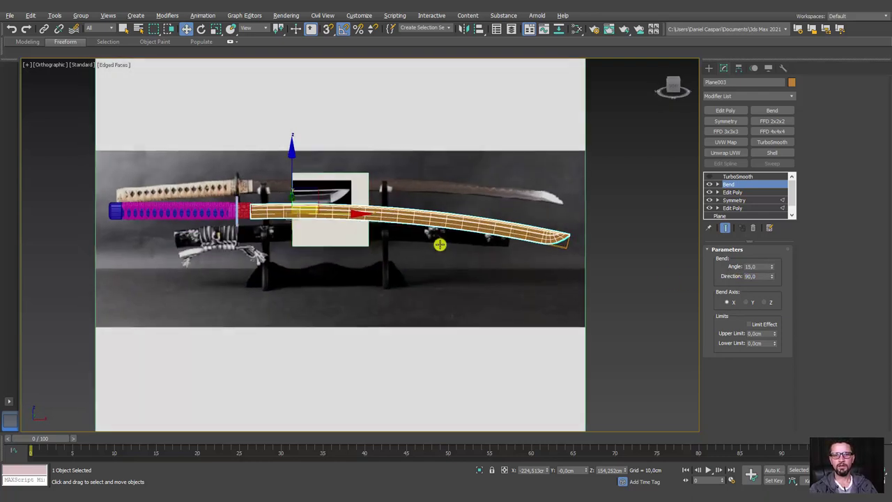
mouse_move(771, 270)
mouse_down()
mouse_move(768, 289)
mouse_move(758, 264)
mouse_move(728, 264)
mouse_up()
text(-15)
key(Return)
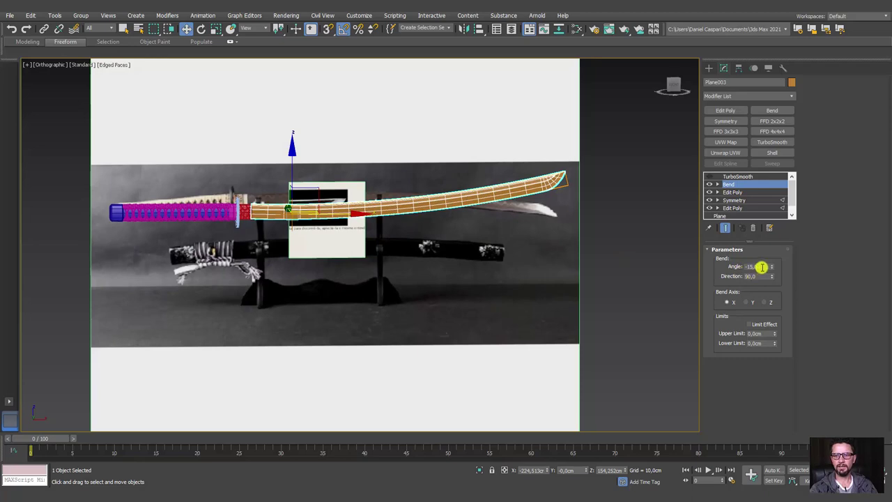
drag(761, 267, 738, 262)
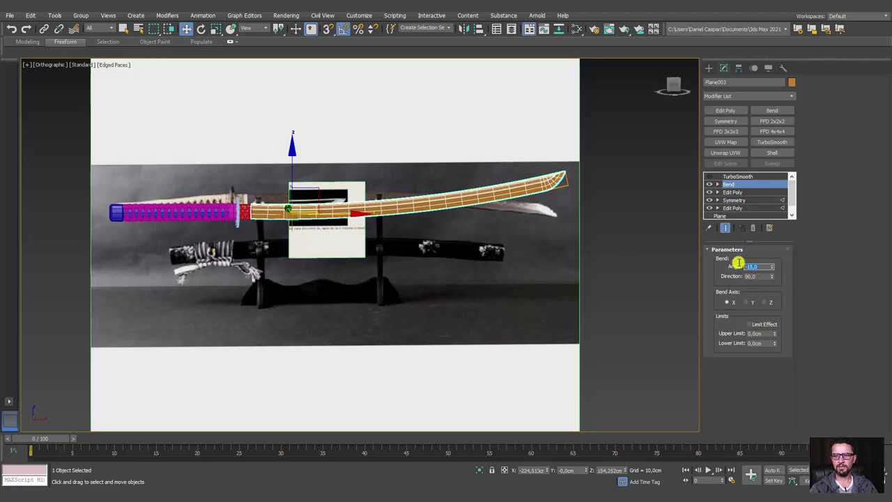
text(-12)
key(Return)
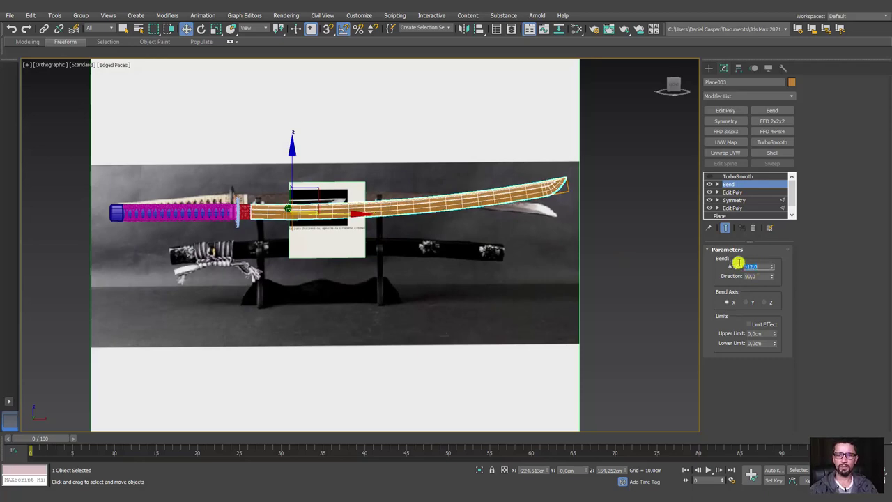
mouse_move(349, 299)
alt+middle_down()
mouse_move(305, 271)
mouse_move(372, 292)
mouse_move(364, 291)
mouse_move(380, 231)
mouse_move(259, 231)
mouse_move(288, 235)
alt+middle_up()
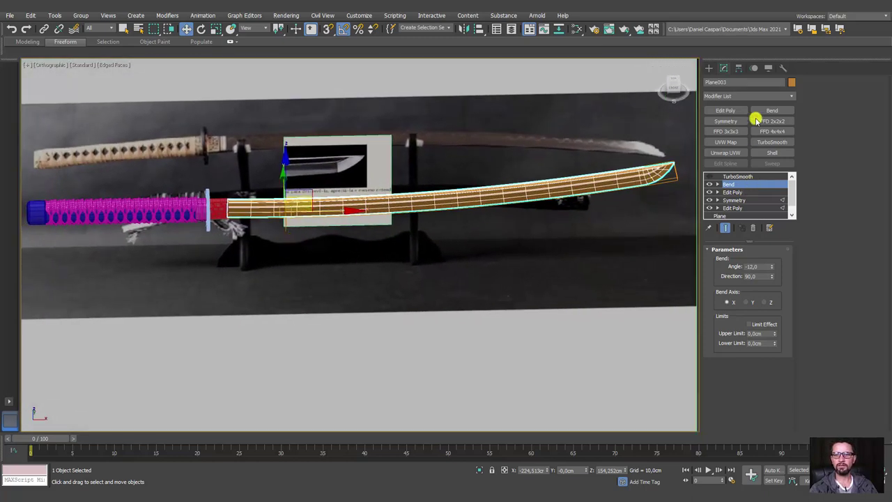
- Add an Edit Poly modifier above the Bend and show the blade's TurboSmooth settings
click(725, 111)
click(728, 177)
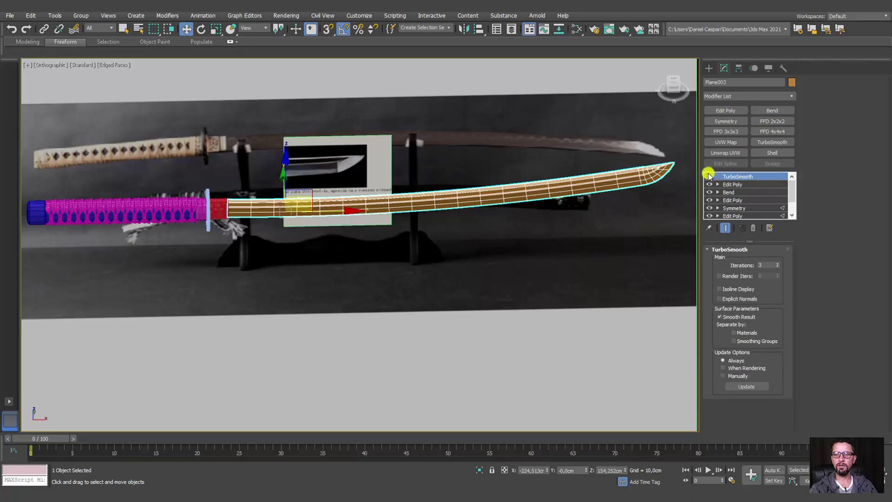
alt+middle_drag(530, 245, 477, 223)
- In wireframe, box-select all 22 sword parts and open the Slate Material Editor
key(F3)
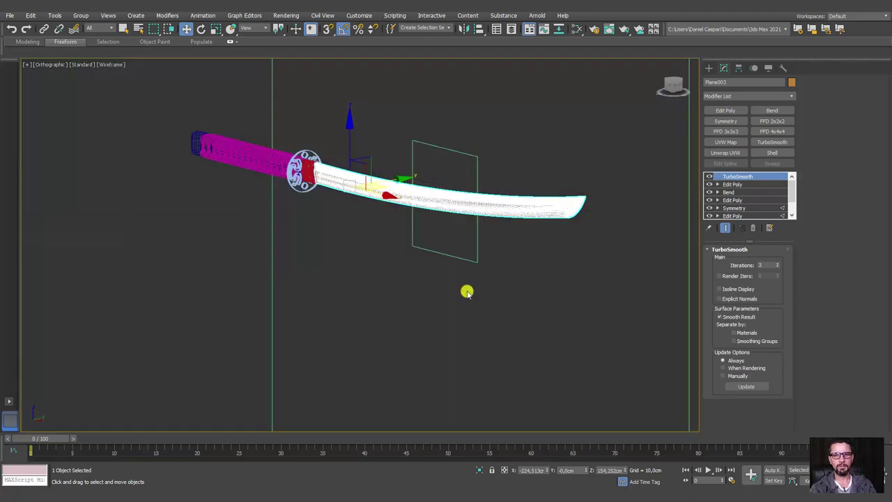
mouse_move(465, 290)
alt+middle_down()
mouse_move(468, 263)
mouse_move(411, 170)
alt+middle_up()
drag(411, 169, 482, 276)
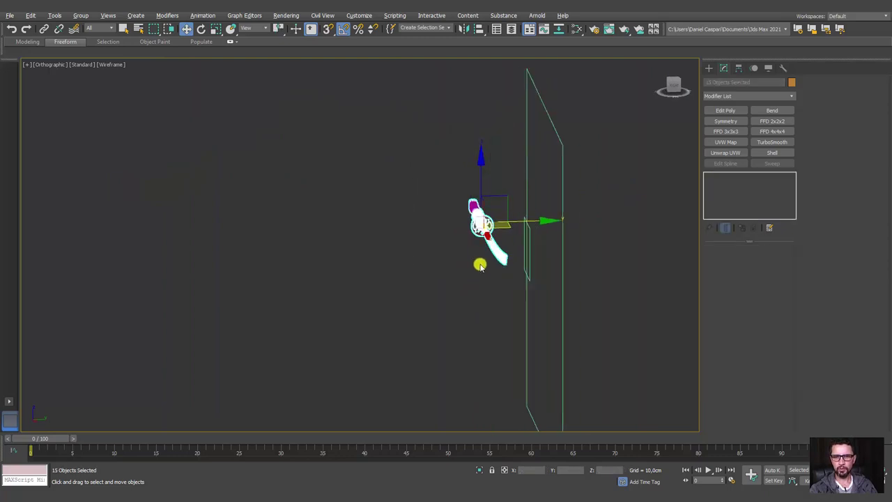
mouse_move(480, 261)
alt+middle_down()
mouse_move(488, 197)
mouse_move(482, 258)
alt+middle_up()
drag(482, 258, 482, 257)
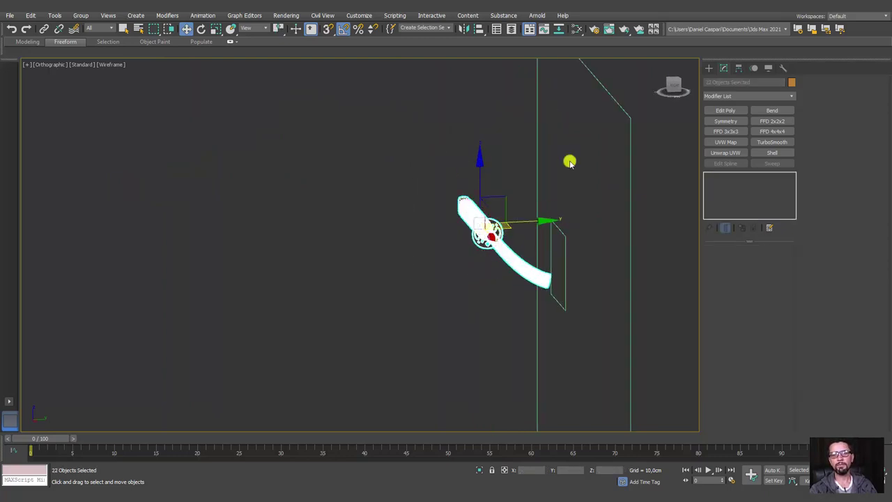
click(576, 29)
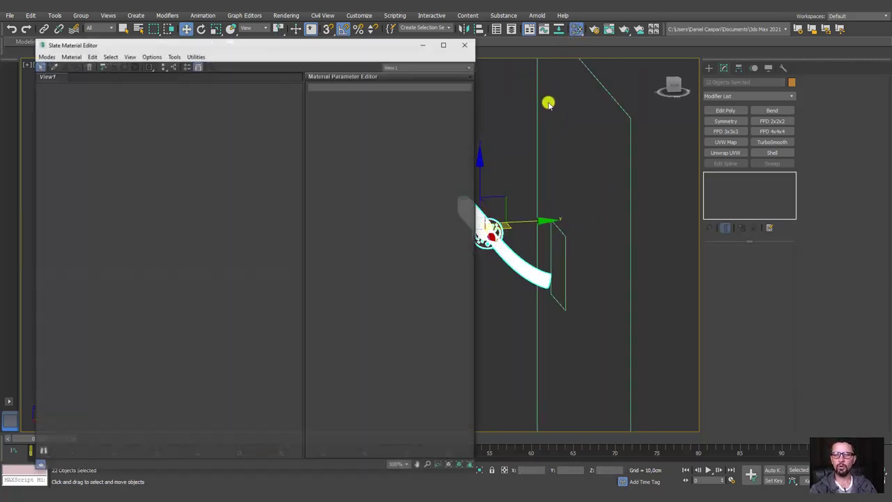
- Create a Standard (Legacy) material and assign it to the selected sword parts
right_click(133, 133)
mouse_move(240, 147)
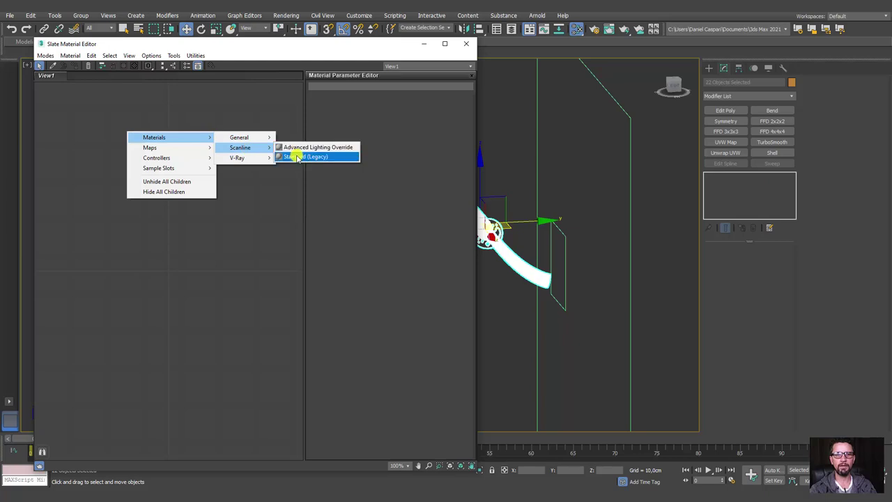
click(298, 158)
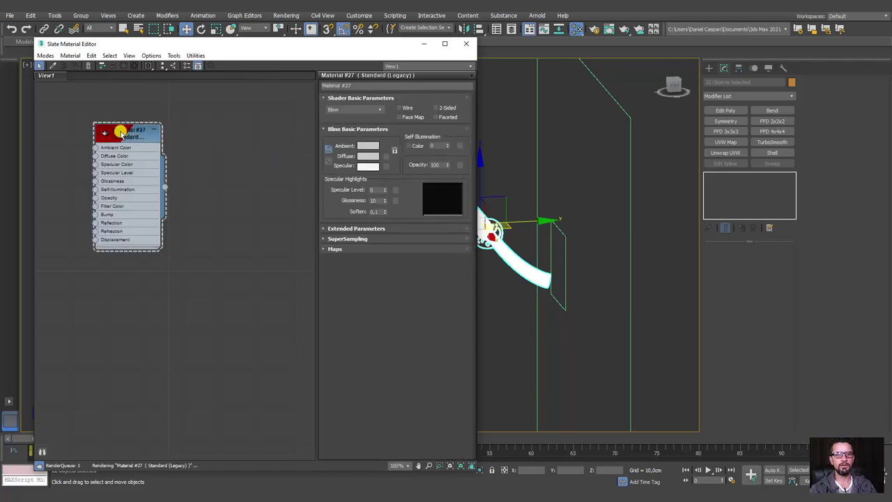
right_click(123, 134)
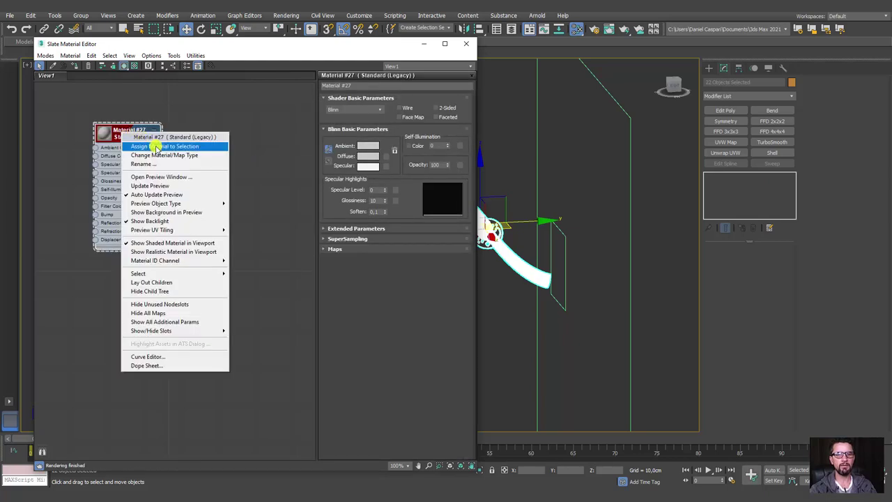
click(156, 146)
click(466, 43)
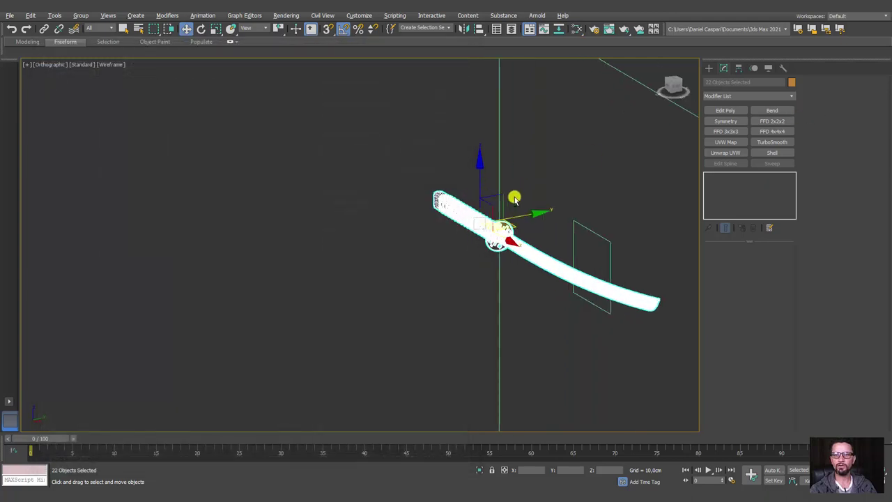
- Set the sword's object colour to black and return to shaded display
click(790, 83)
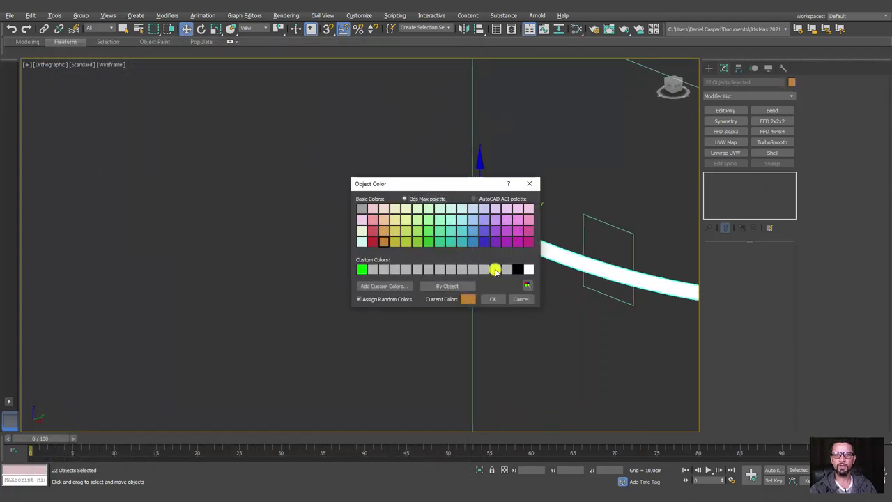
click(517, 269)
click(493, 299)
middle_drag(412, 301, 247, 287)
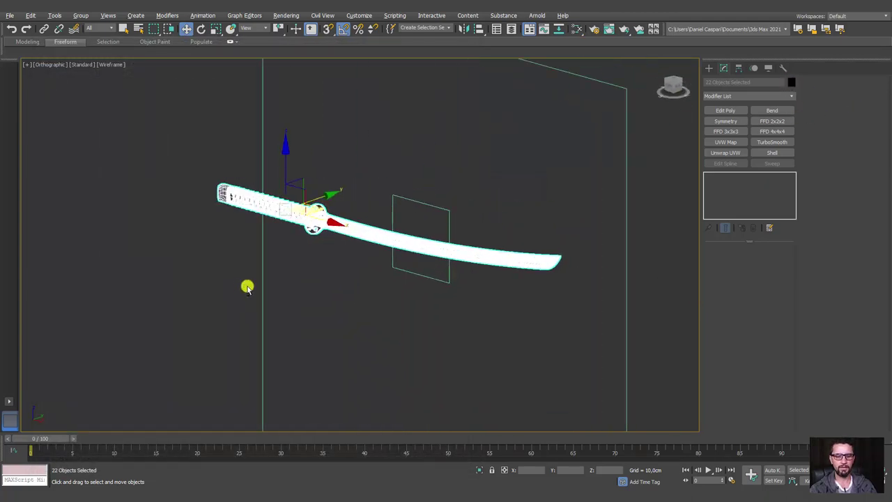
key(F3)
click(207, 263)
mouse_move(207, 263)
alt+middle_down()
mouse_move(236, 249)
mouse_move(492, 225)
mouse_move(469, 232)
mouse_move(583, 283)
mouse_move(262, 286)
mouse_move(494, 265)
mouse_move(410, 288)
alt+middle_up()
- Move the large and small reference planes along X away from the sword
click(401, 250)
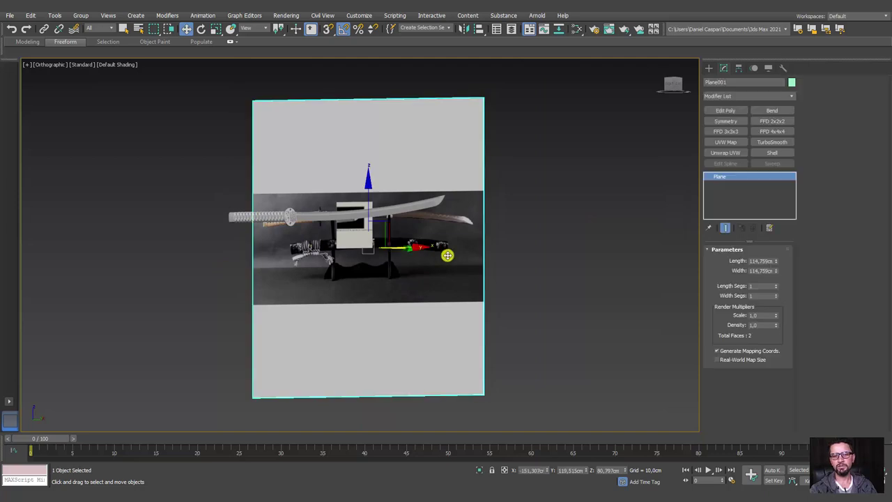
alt+middle_drag(448, 255, 420, 251)
drag(446, 246, 546, 221)
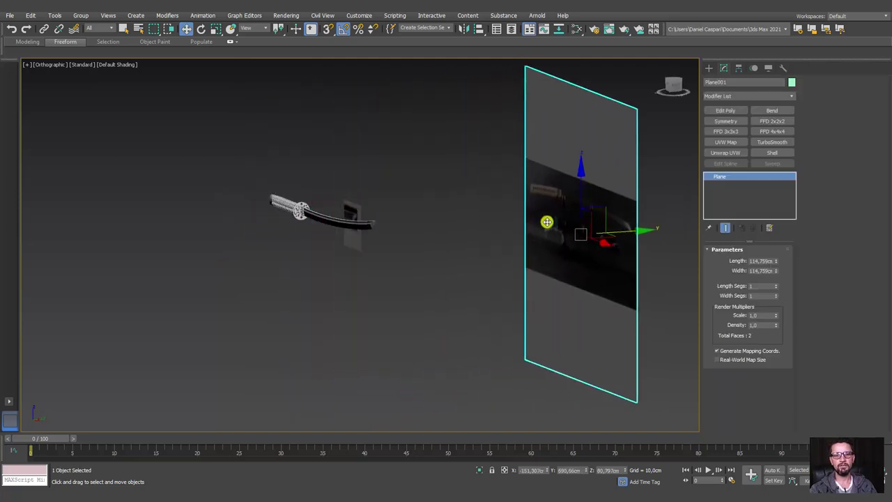
click(350, 230)
drag(392, 220, 524, 207)
- Box-select all 22 sword parts
scroll(405, 165, up, 3)
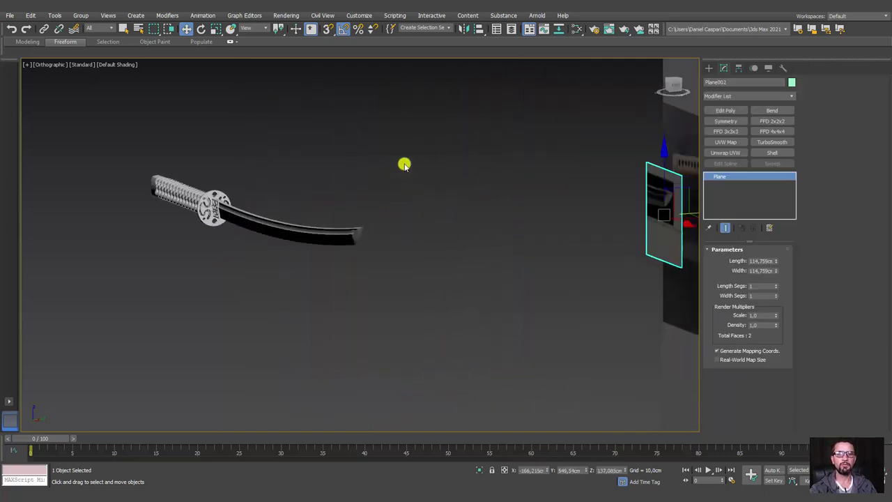
drag(115, 289, 241, 278)
scroll(338, 271, up, 3)
scroll(342, 263, up, 3)
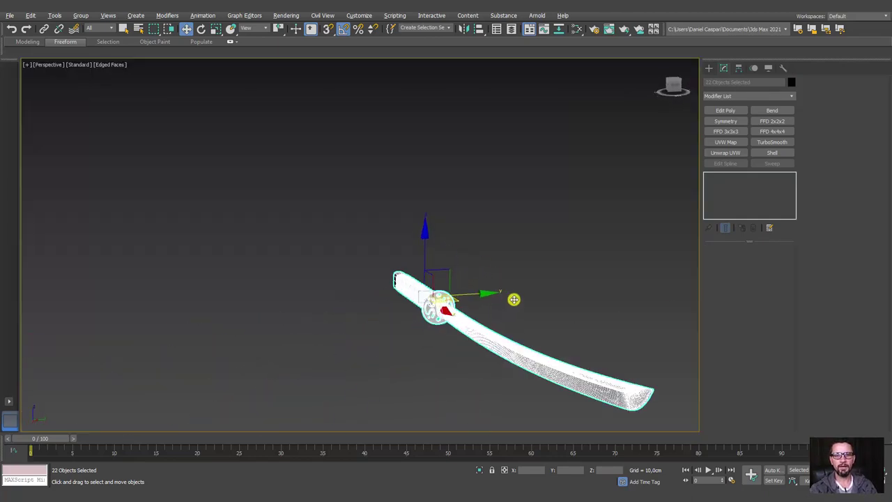
mouse_move(514, 299)
alt+middle_down()
mouse_move(398, 285)
mouse_move(406, 307)
mouse_move(423, 295)
mouse_move(390, 300)
mouse_move(377, 327)
alt+middle_up()
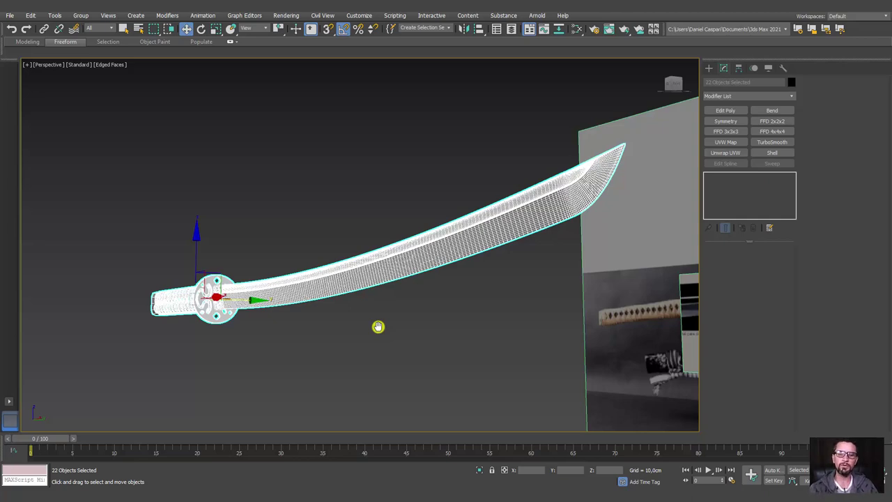
- Select the blade's Bend gizmo and slide it along X toward the hilt
drag(378, 326, 328, 243)
mouse_move(342, 318)
alt+middle_down()
mouse_move(536, 316)
mouse_move(428, 295)
alt+middle_up()
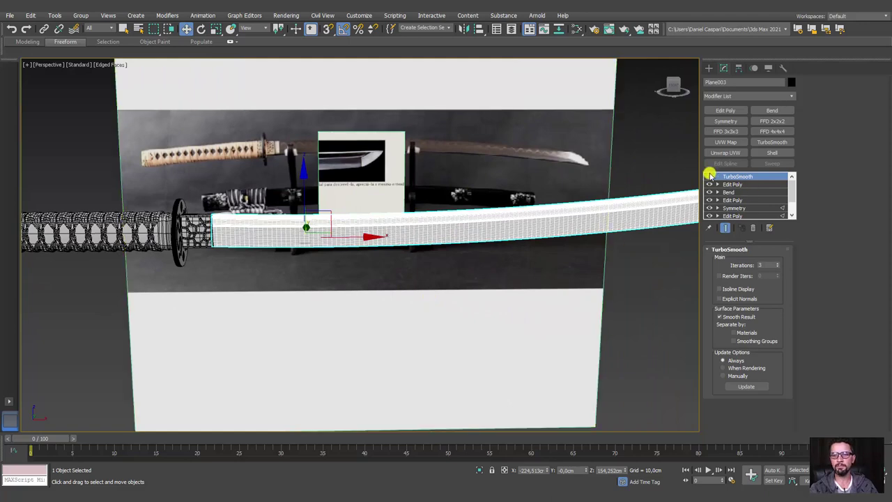
click(717, 191)
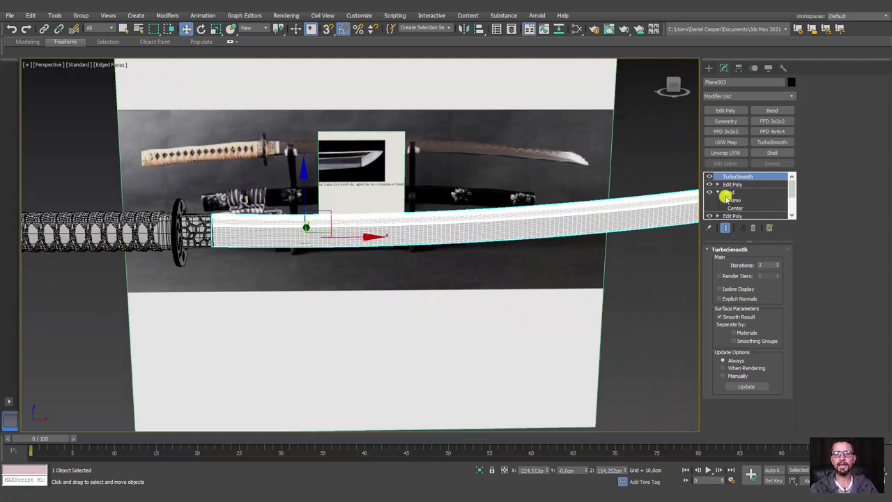
click(733, 200)
middle_drag(315, 213, 362, 253)
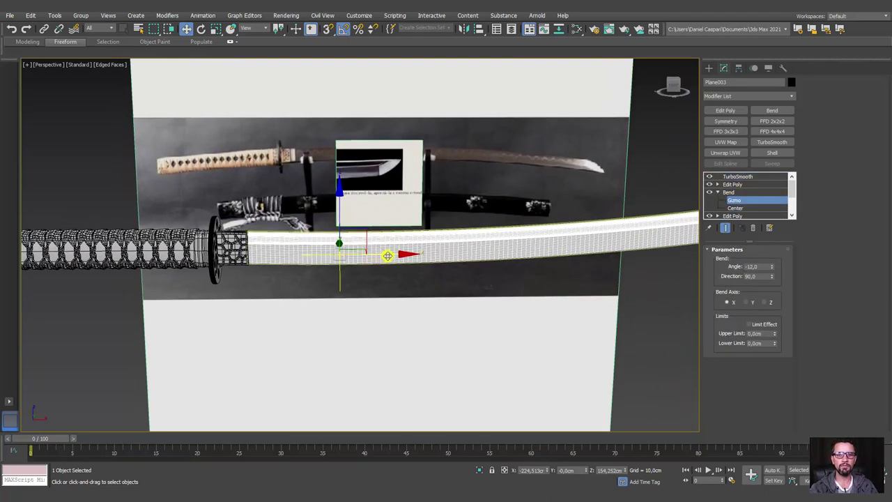
drag(386, 255, 294, 235)
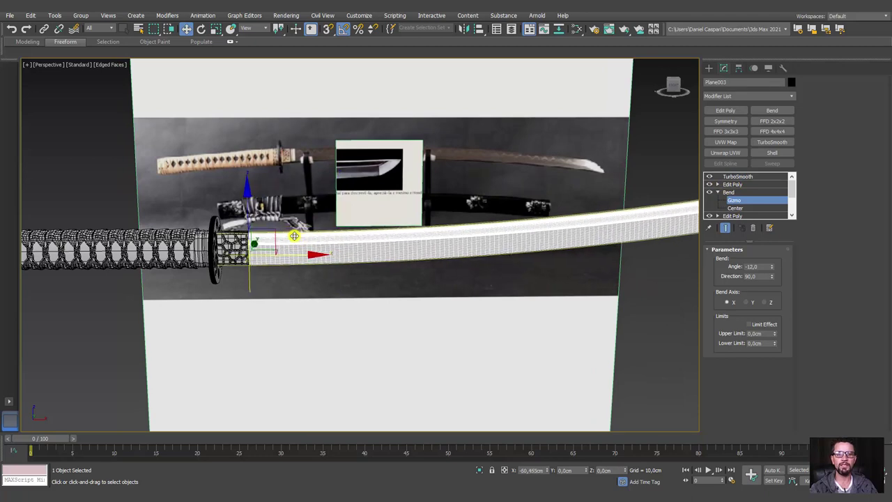
scroll(299, 234, down, 4)
mouse_move(342, 269)
alt+middle_down()
mouse_move(381, 251)
mouse_move(390, 279)
mouse_move(318, 246)
alt+middle_up()
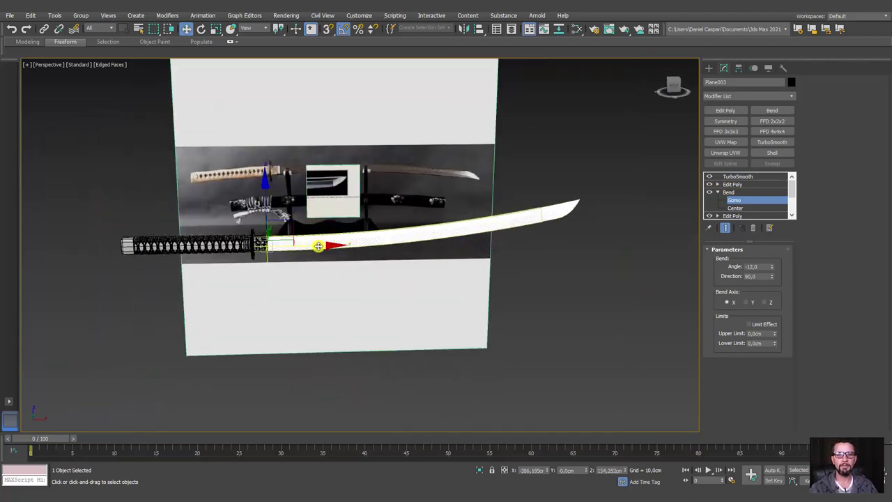
mouse_move(345, 245)
mouse_down()
mouse_move(587, 243)
mouse_move(369, 253)
mouse_move(565, 262)
mouse_move(295, 263)
mouse_up()
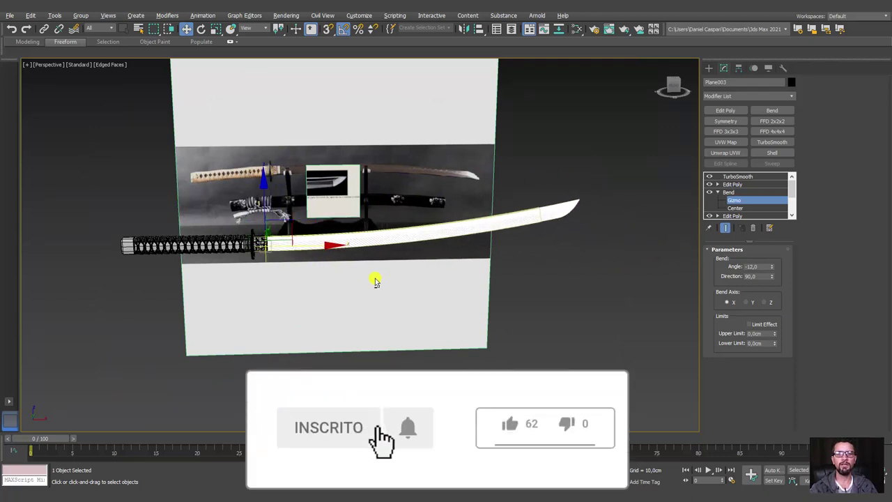
alt+middle_drag(374, 281, 418, 271)
- Set the Bend angle to -10 for a gentler curve
double_click(758, 267)
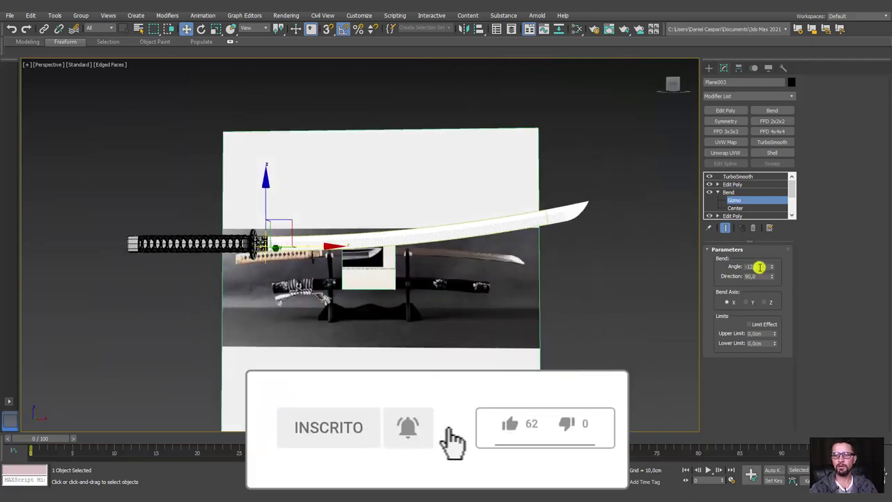
text(-10)
key(Return)
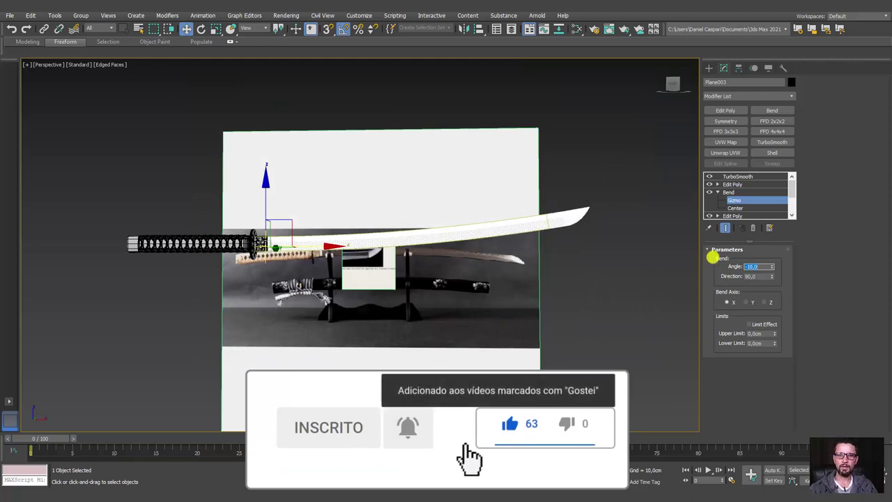
mouse_move(470, 229)
alt+middle_down()
mouse_move(441, 253)
mouse_move(422, 251)
mouse_move(420, 237)
alt+middle_up()
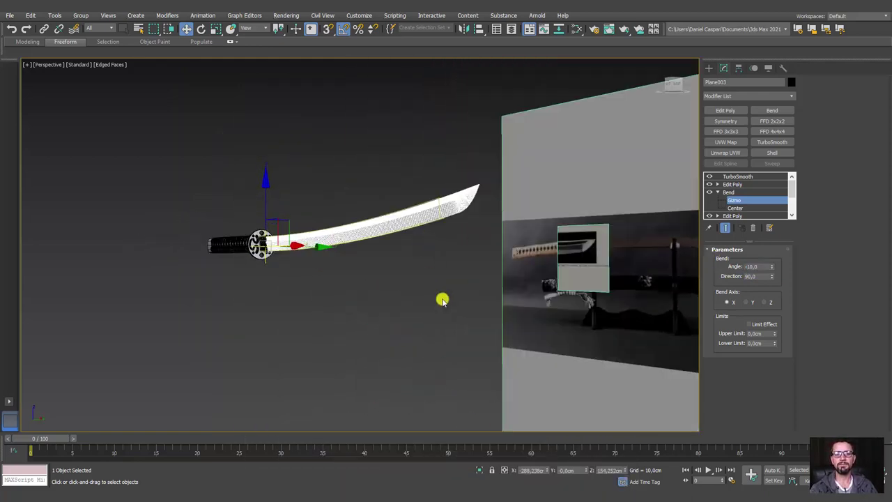